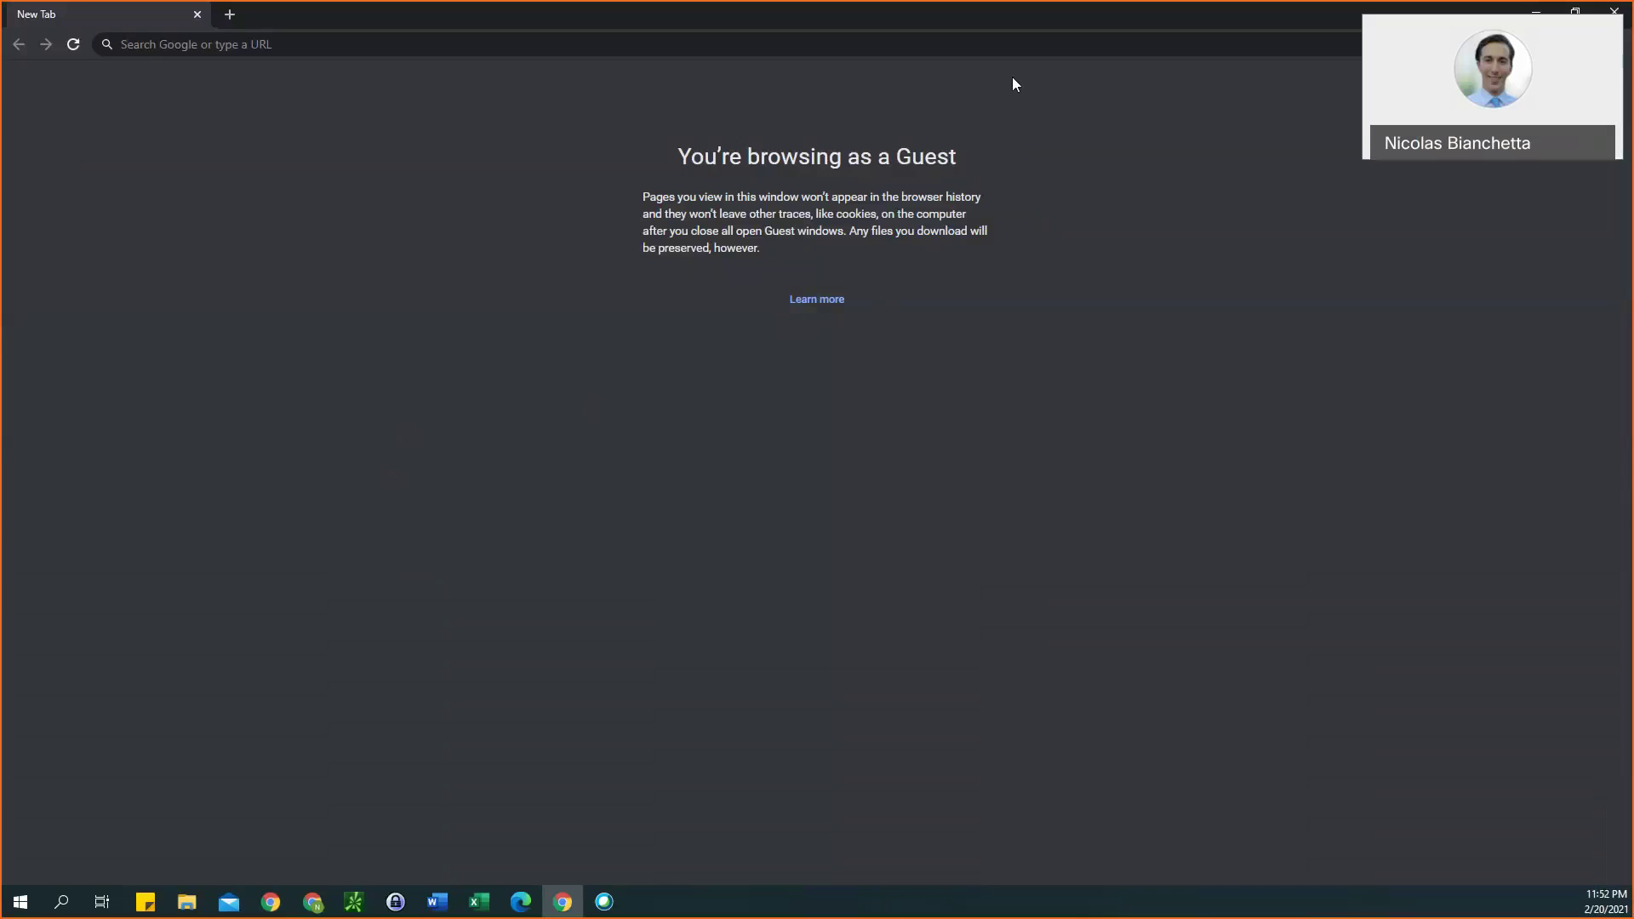
Load finance.yahoo.com in Chrome's address bar.
click(321, 40)
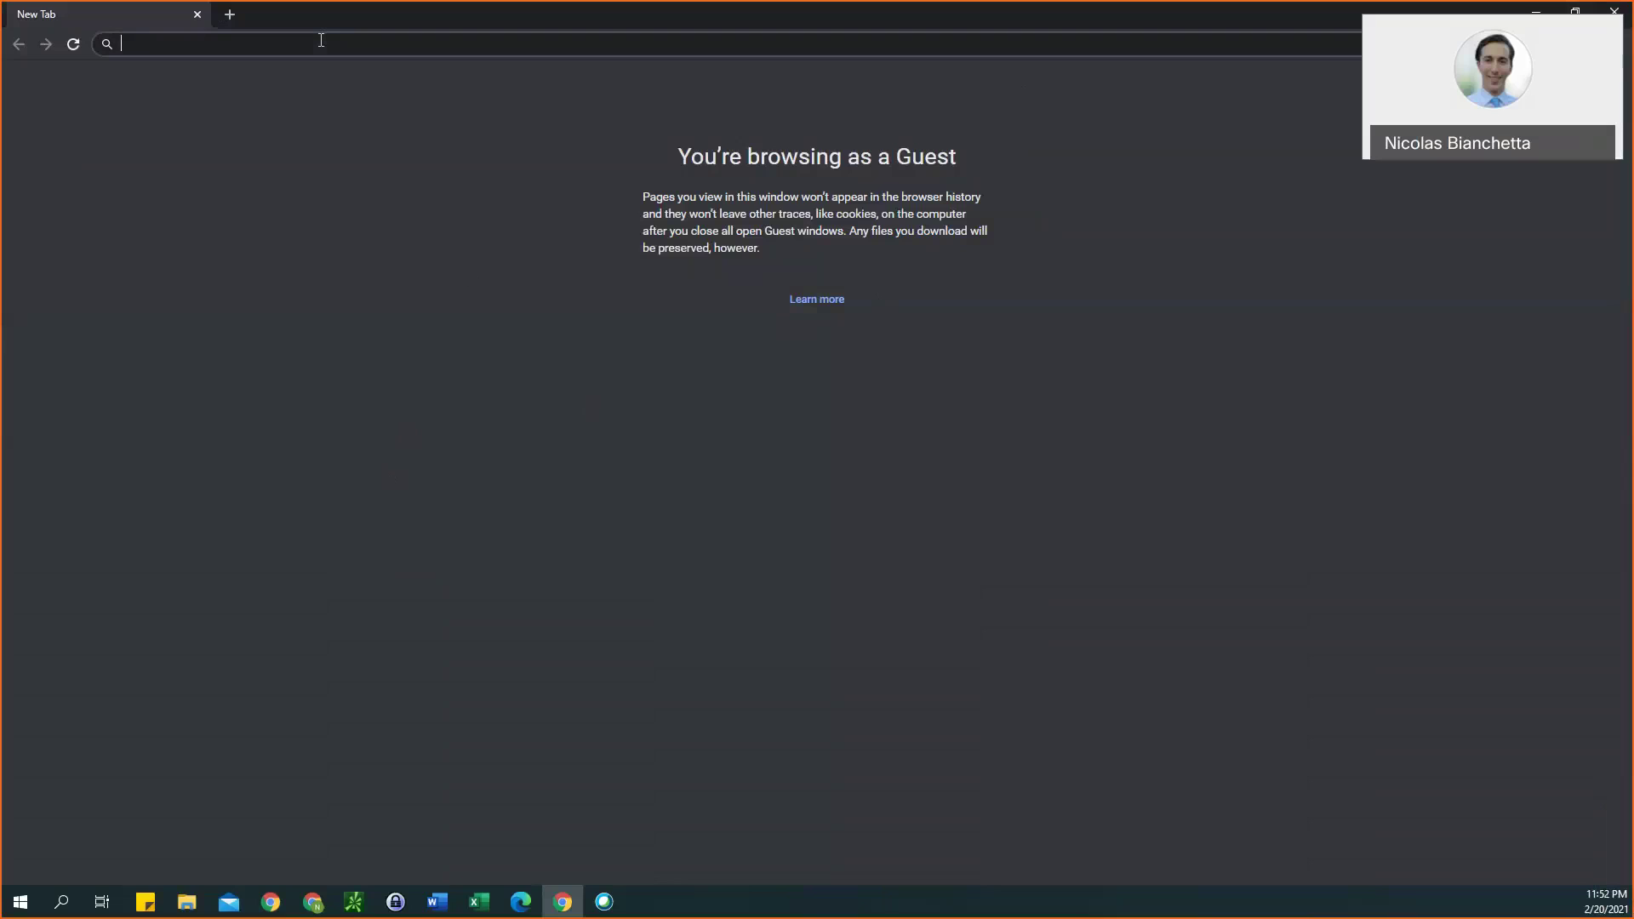
text(finan)
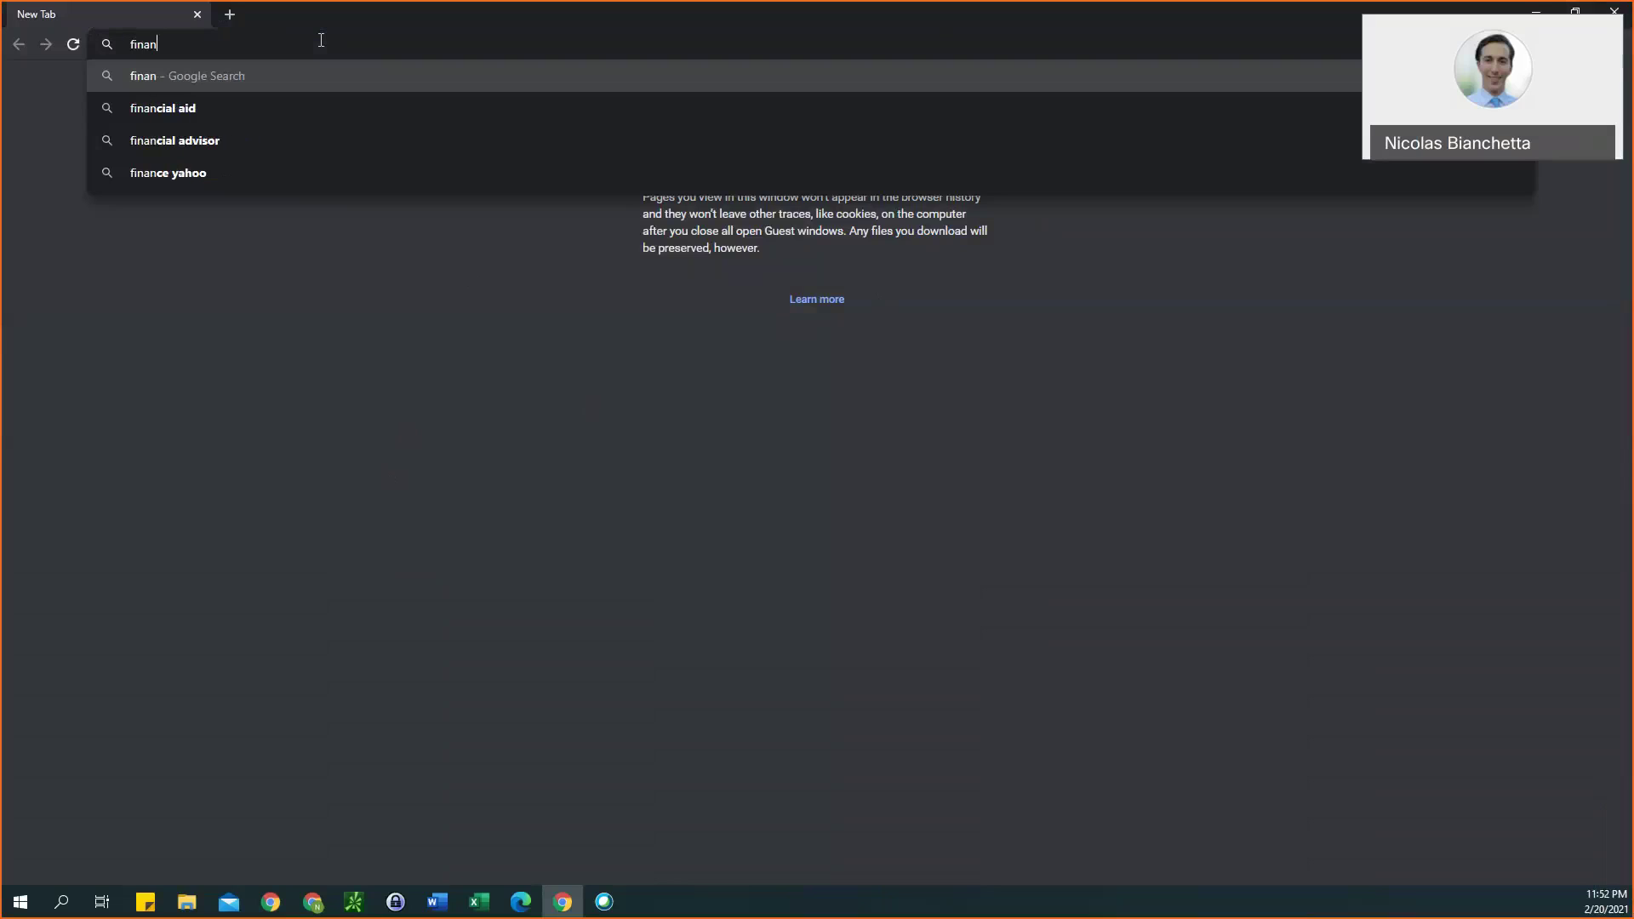
text(ce.ya)
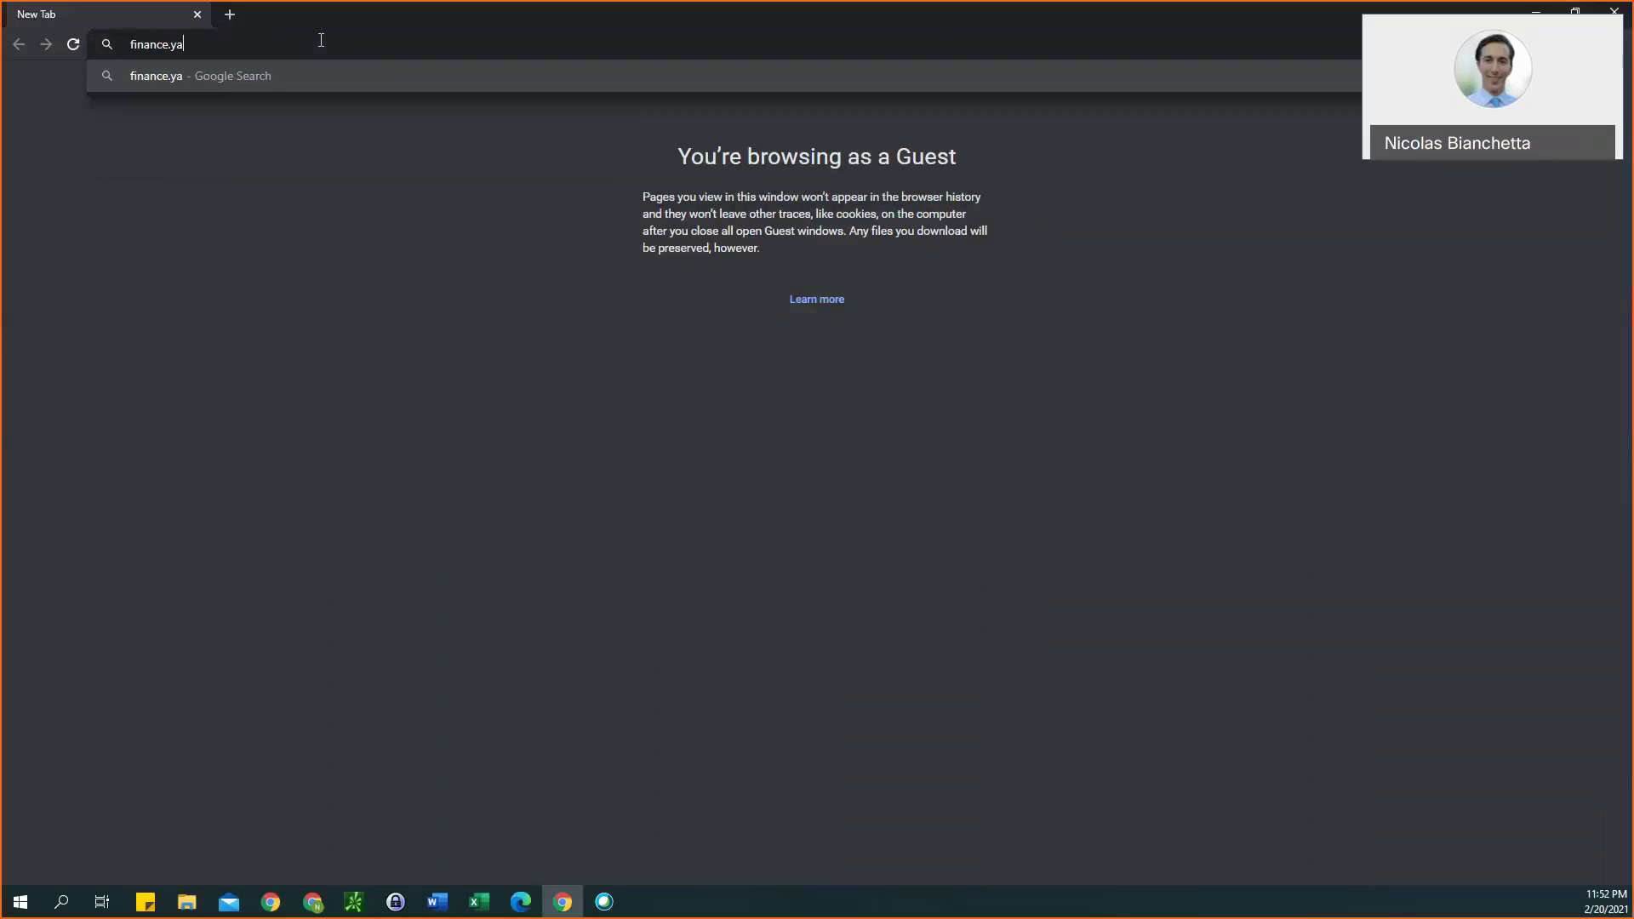
text(hoo.com)
key(Return)
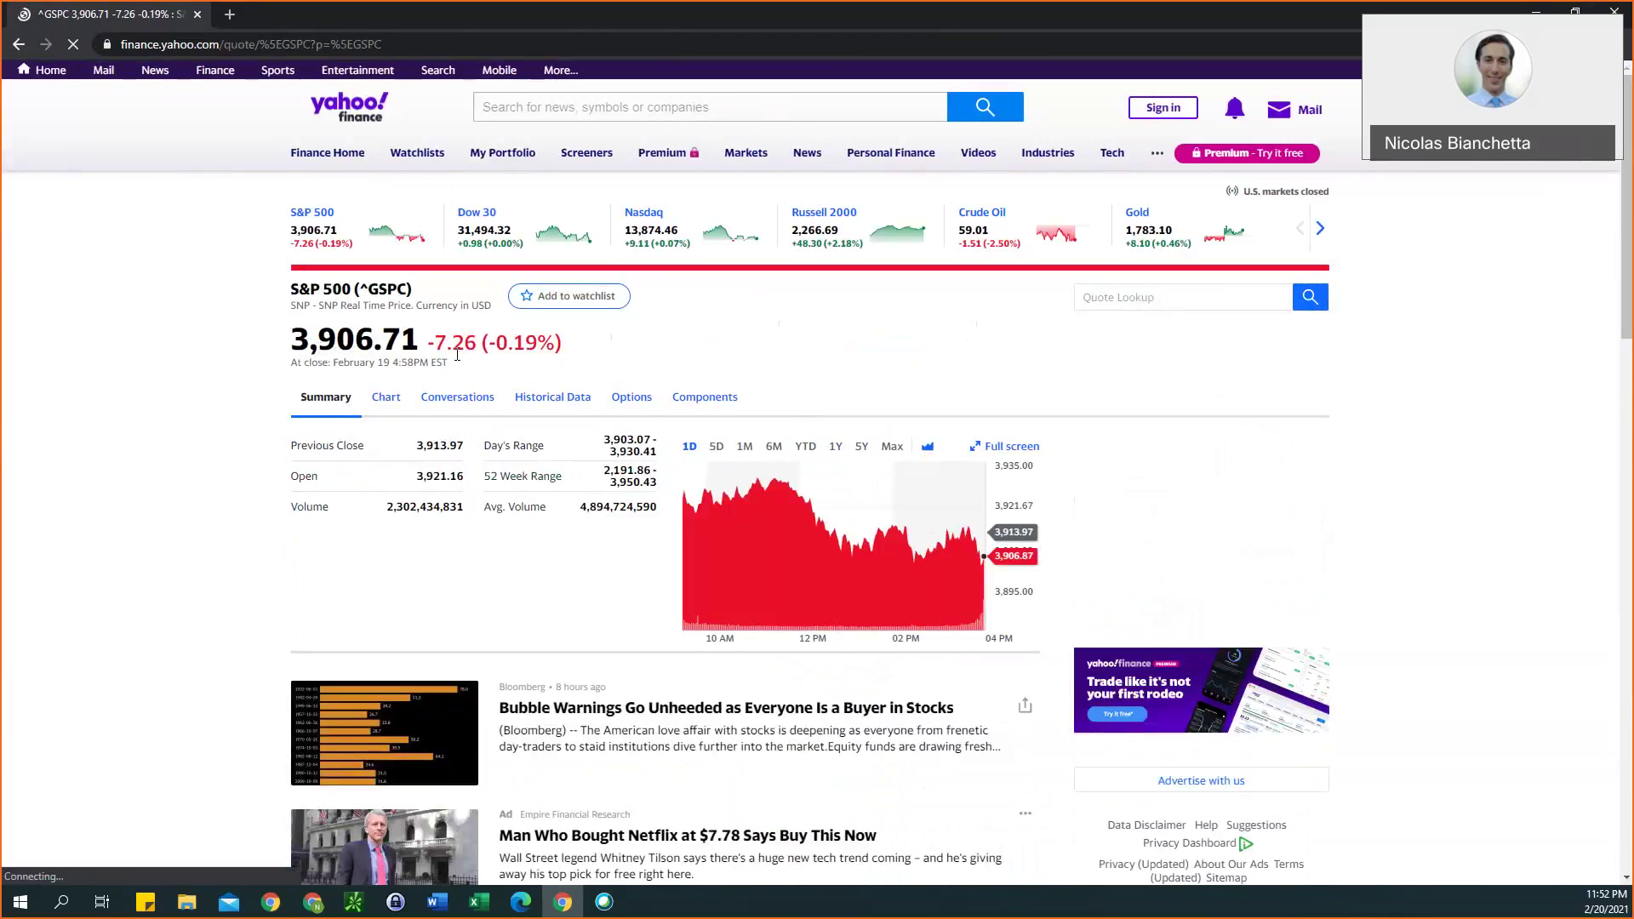
Show S&P 500 Historical Prices for a 5Y time period at Monthly frequency, and apply.
click(554, 413)
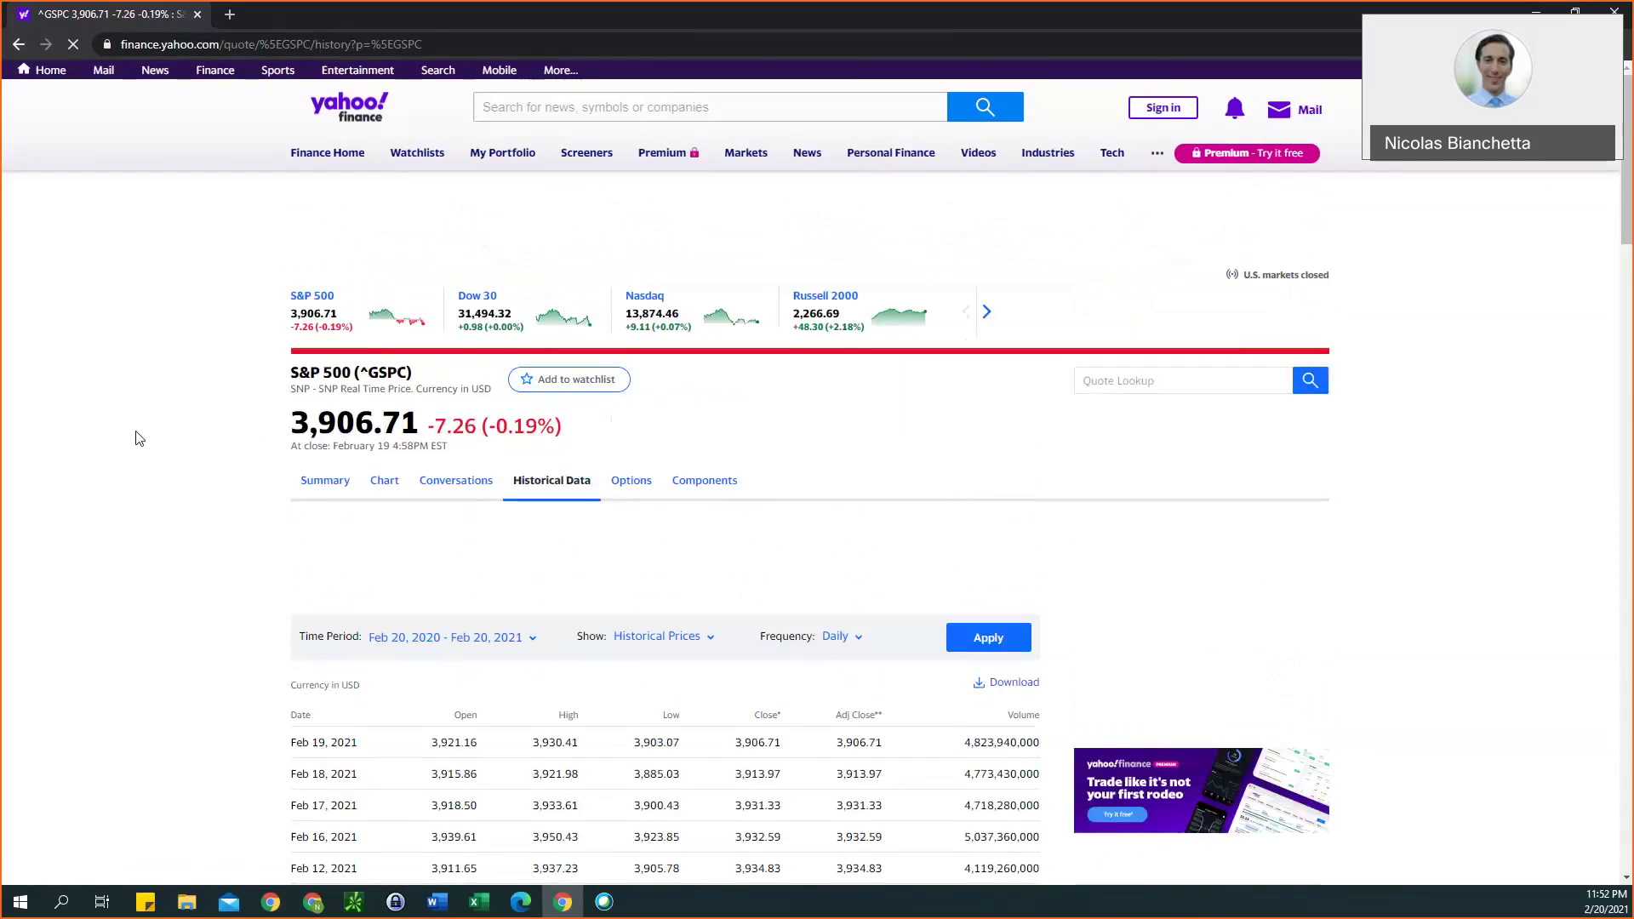
scroll(136, 438, down, 1)
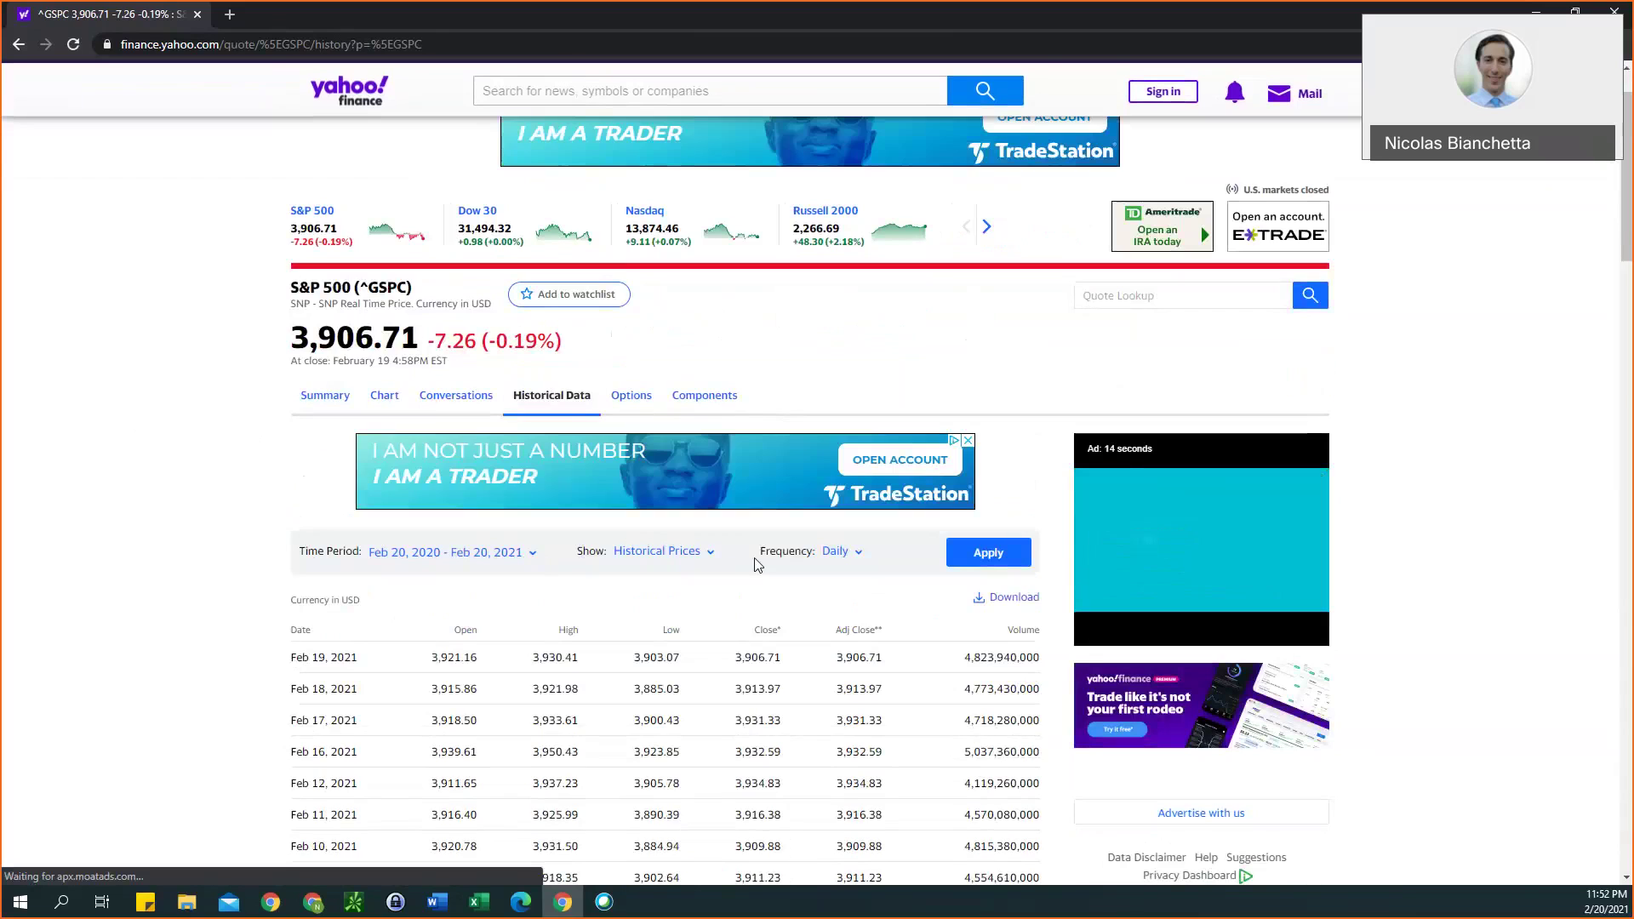
click(485, 553)
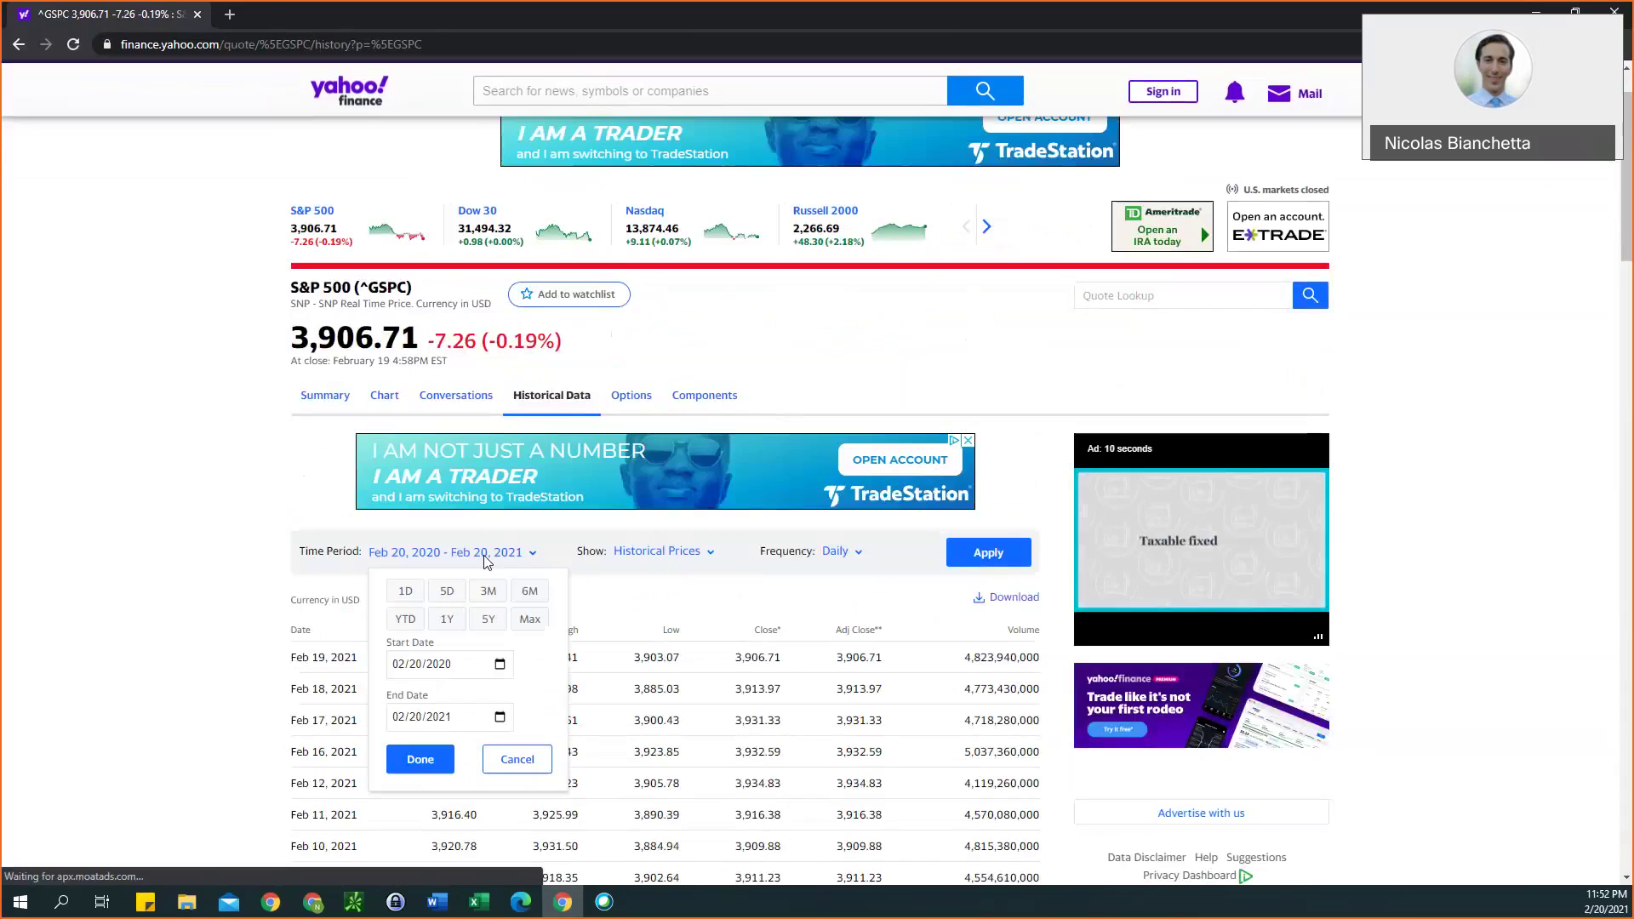
click(488, 620)
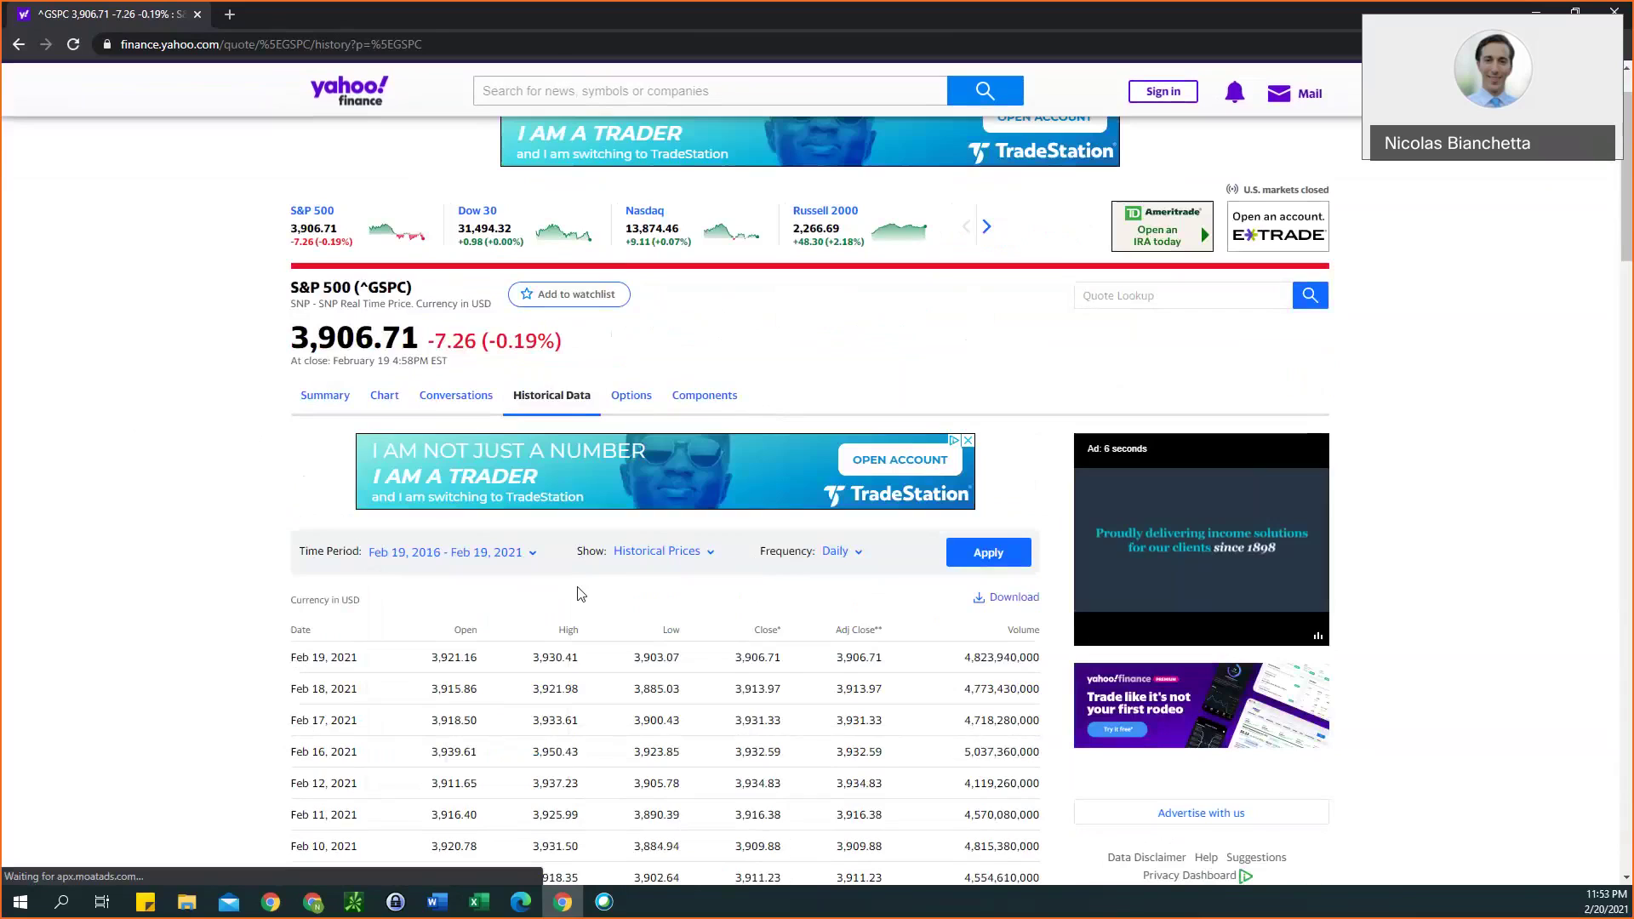
click(632, 553)
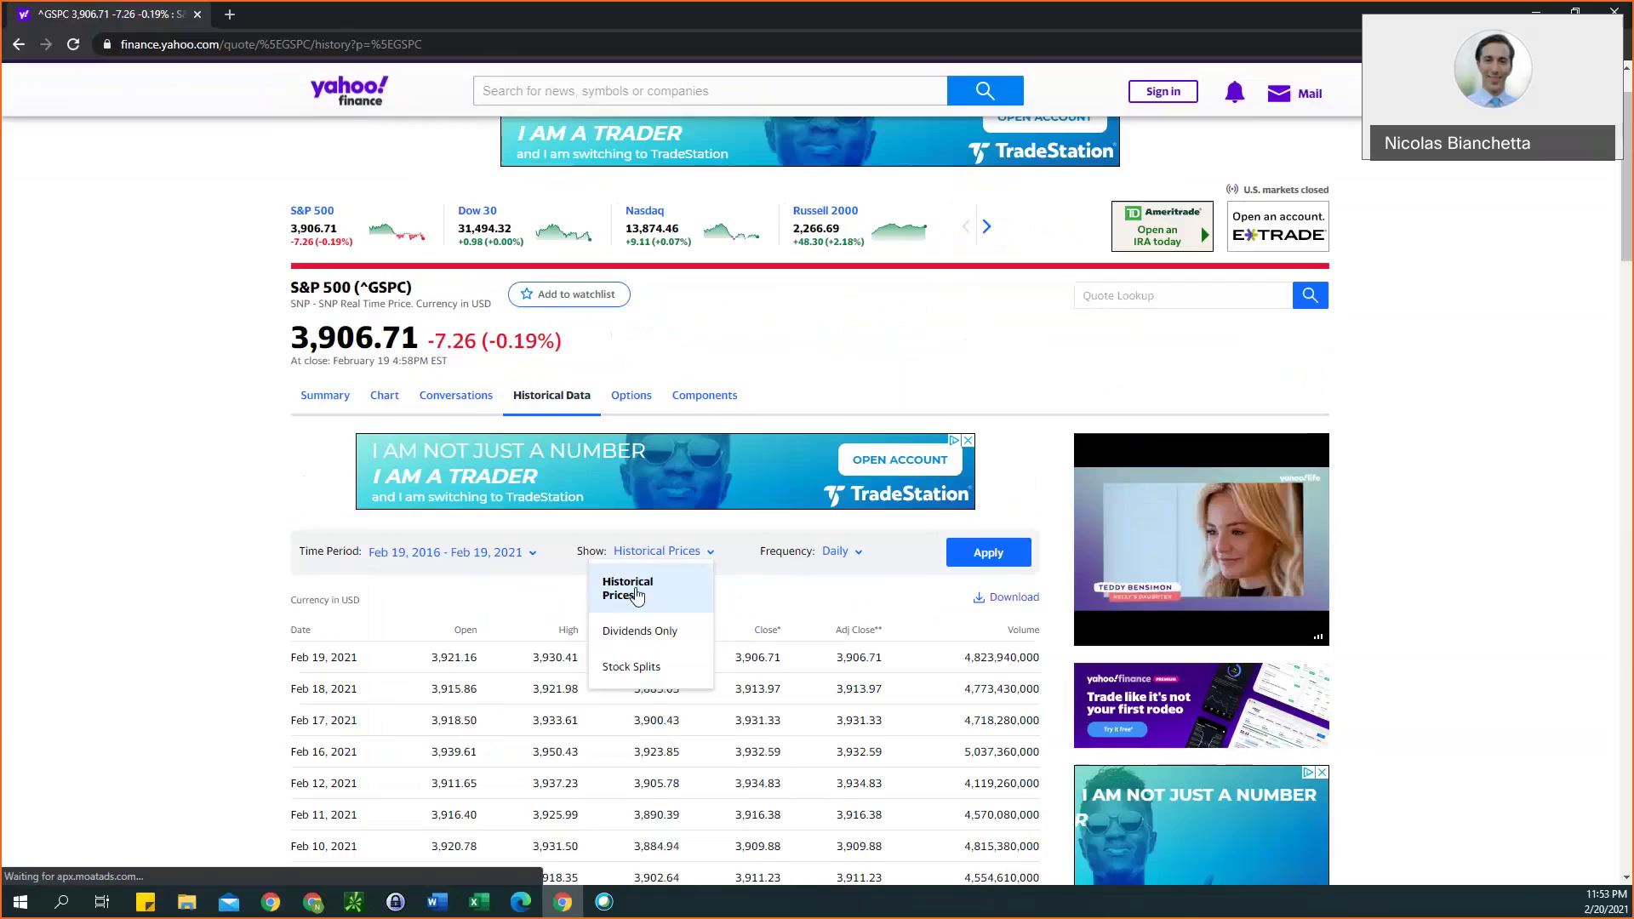
click(639, 591)
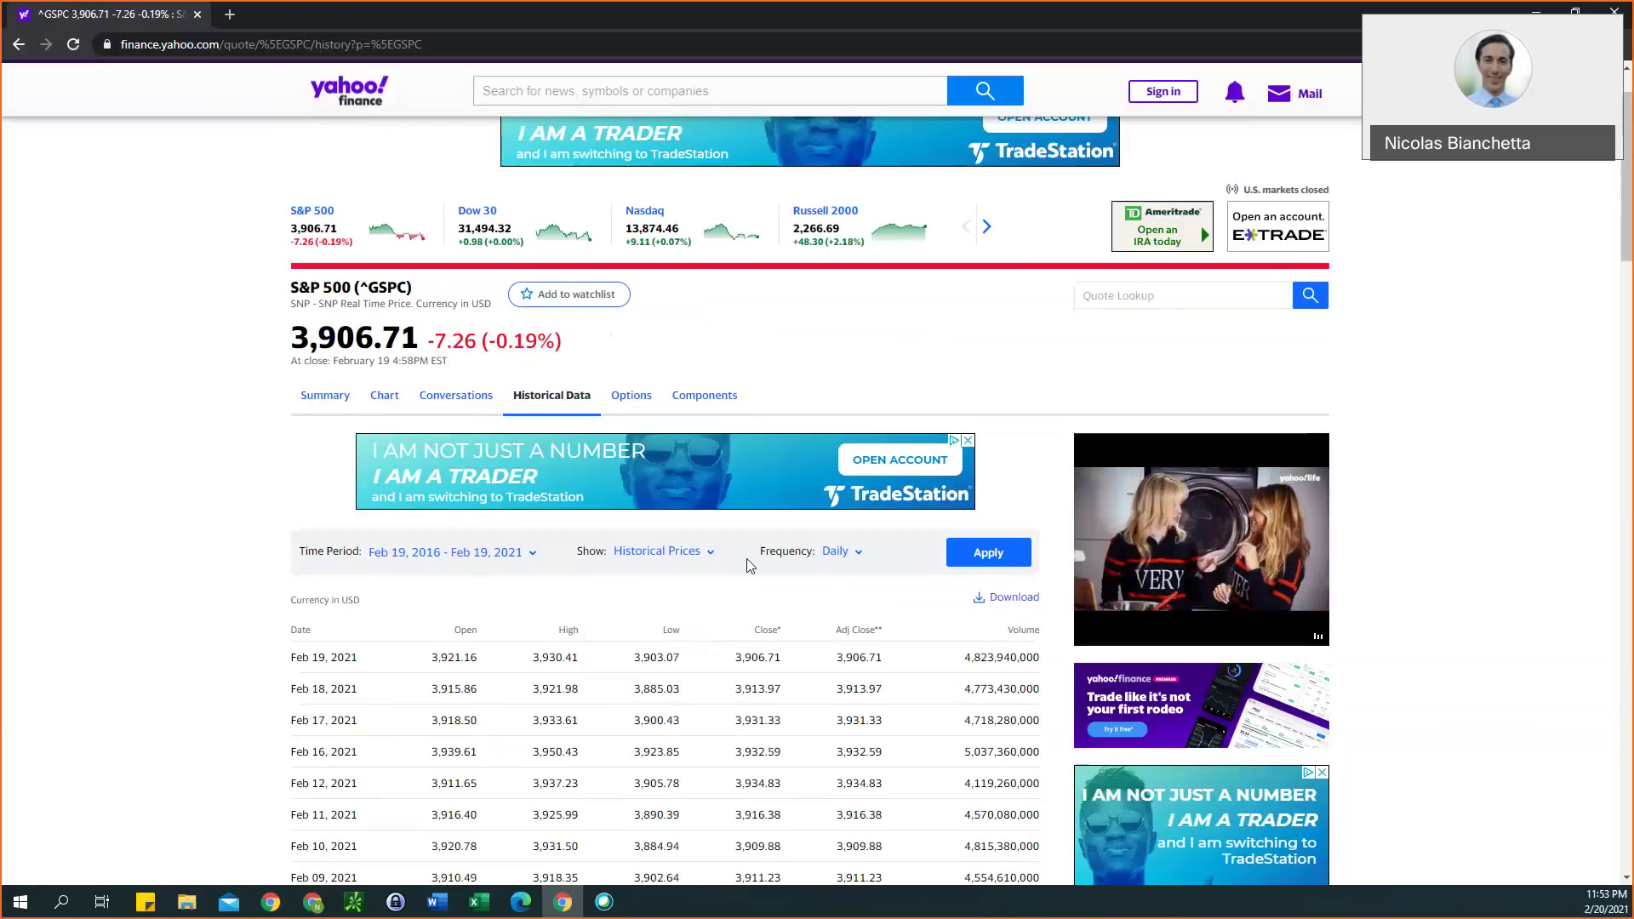
click(849, 565)
click(830, 647)
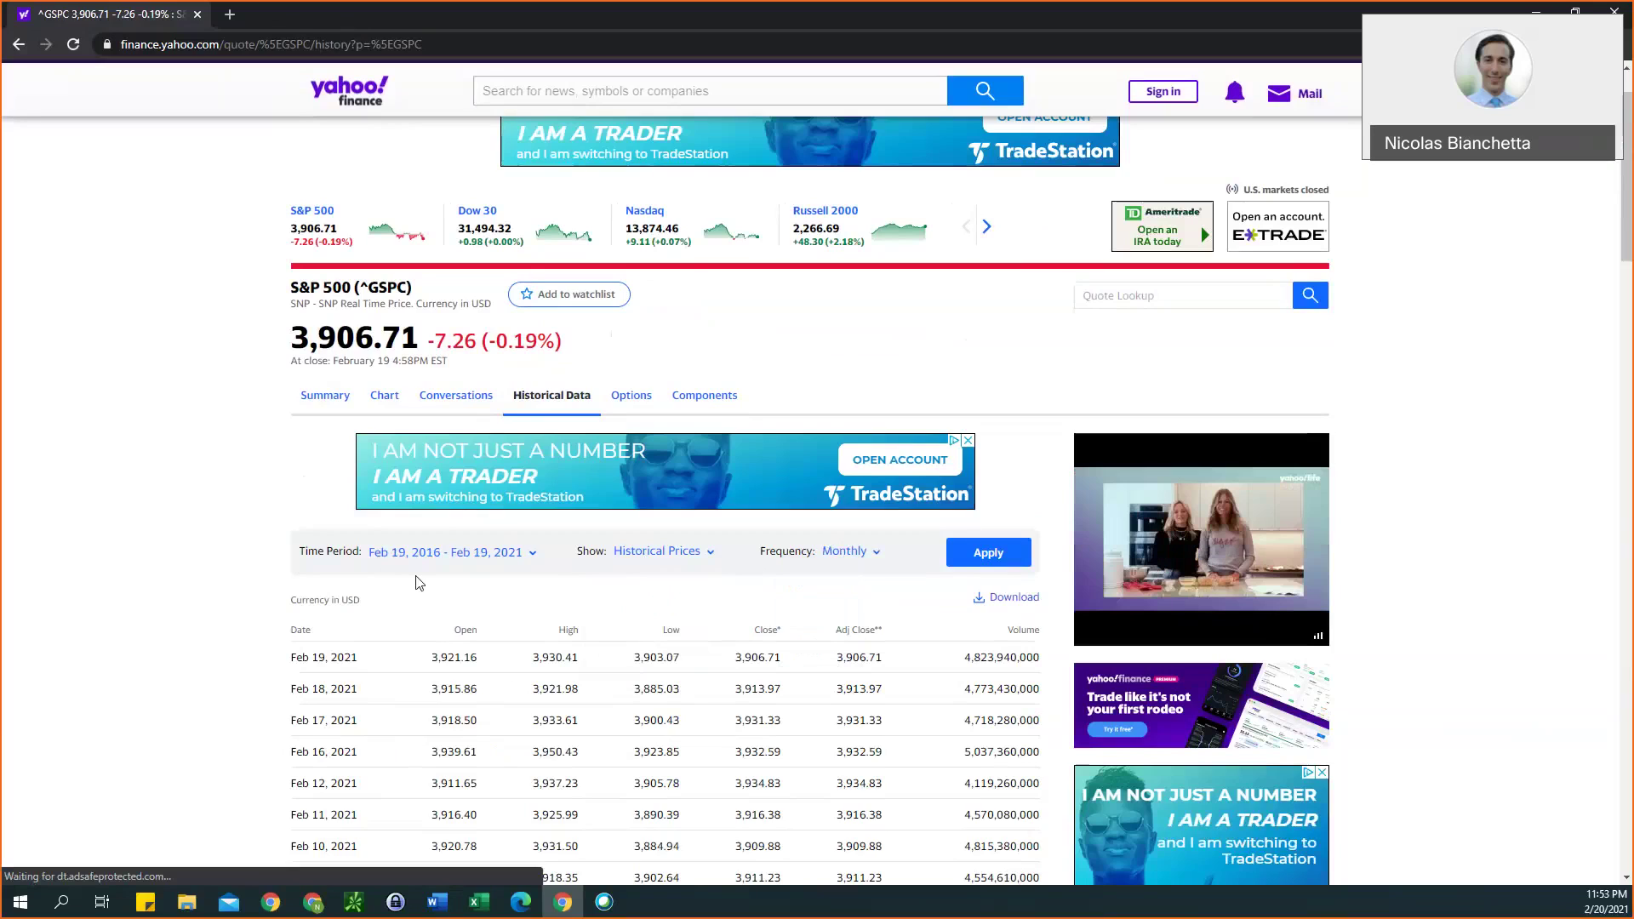
click(967, 571)
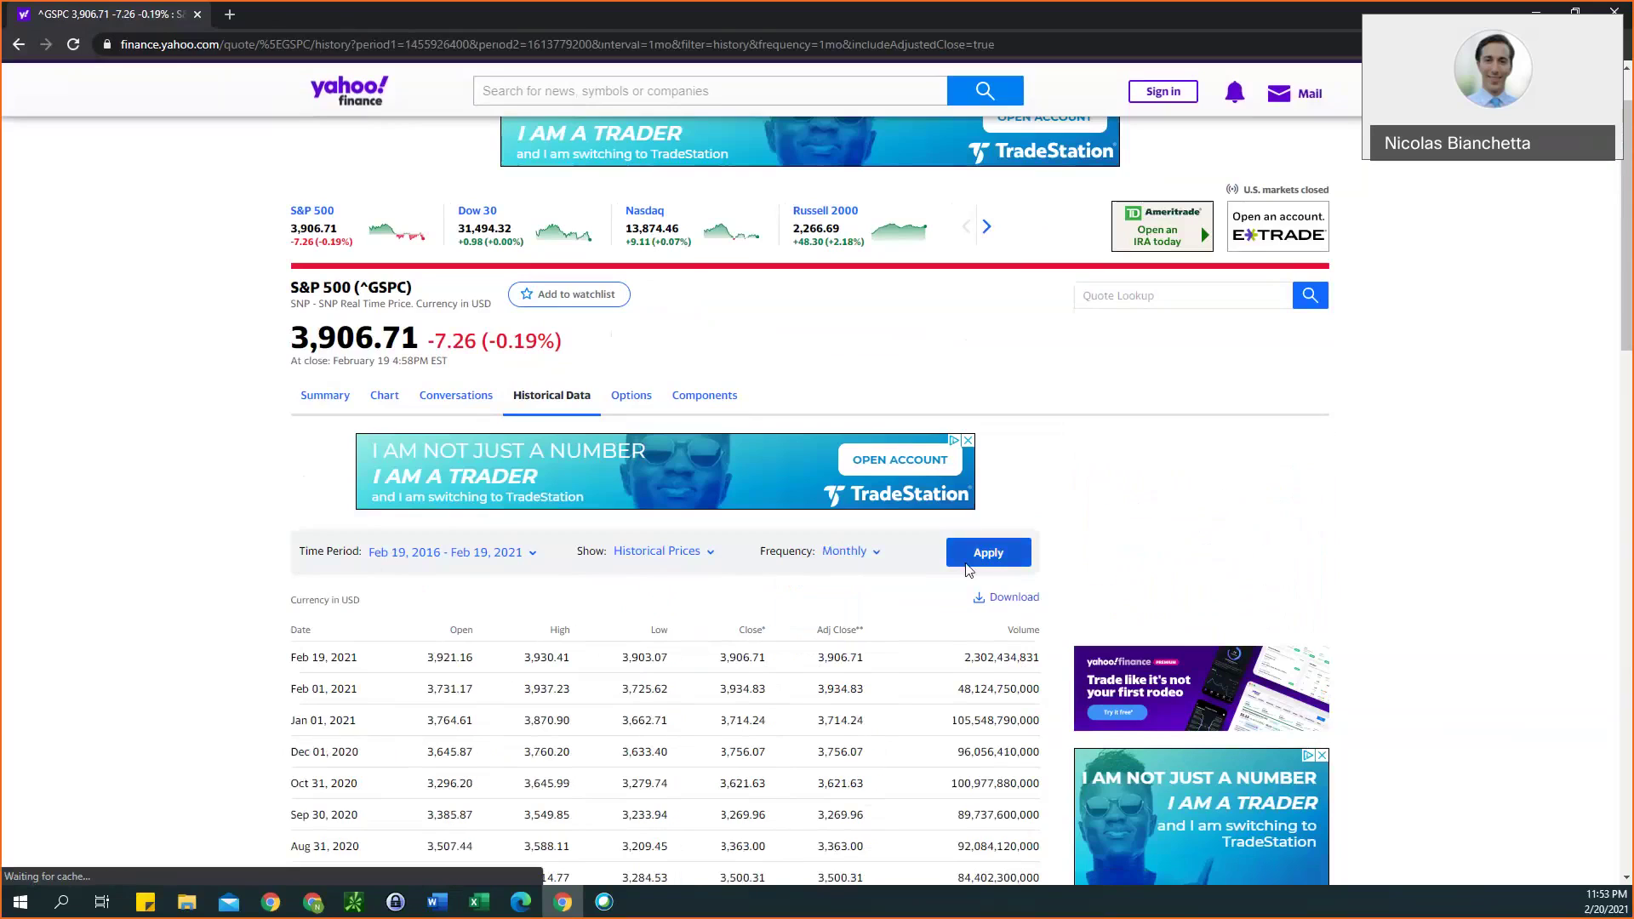
Download the monthly S&P 500 historical prices table as ^GSPC.csv.
click(1015, 599)
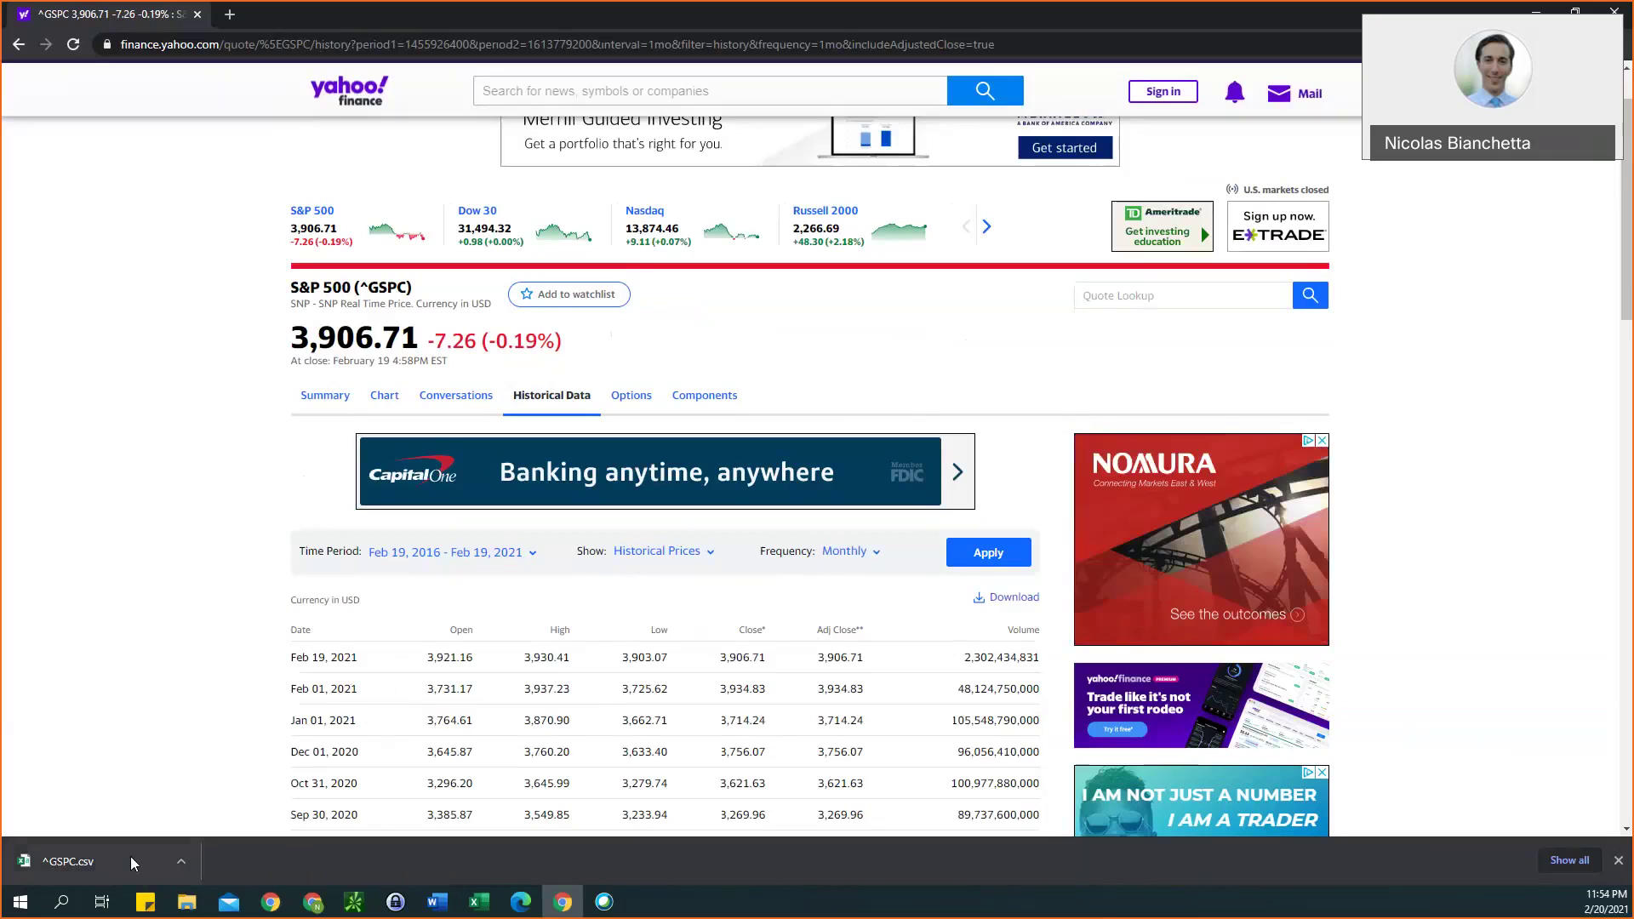
Search for 'msft' and open the Microsoft Corporation (MSFT) quote page.
click(551, 96)
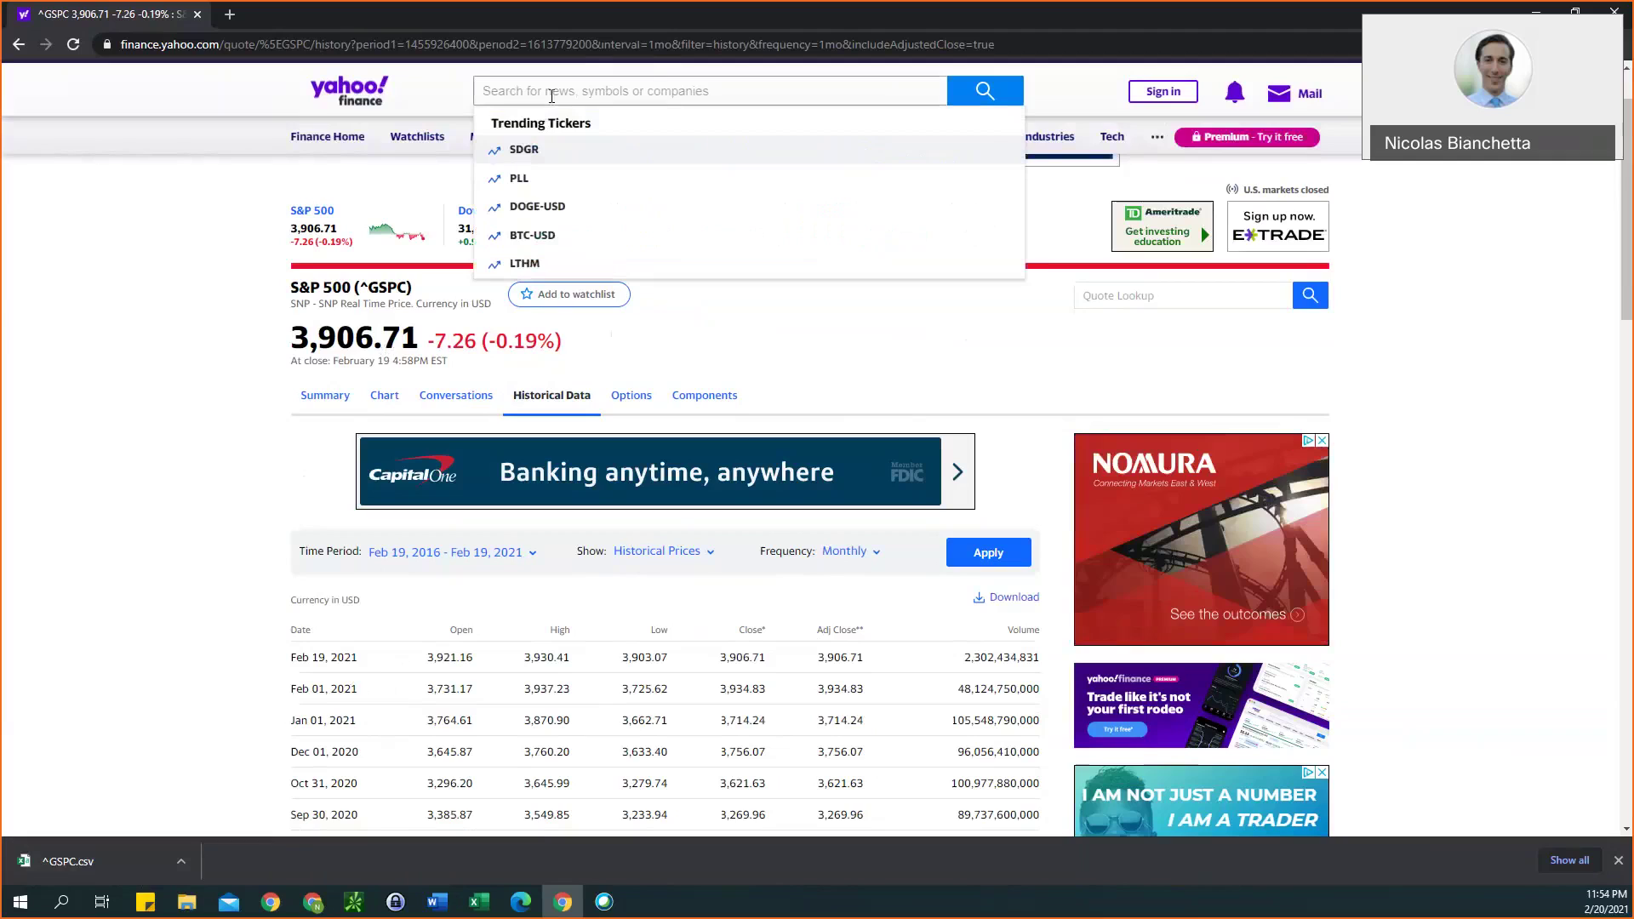
text(msft)
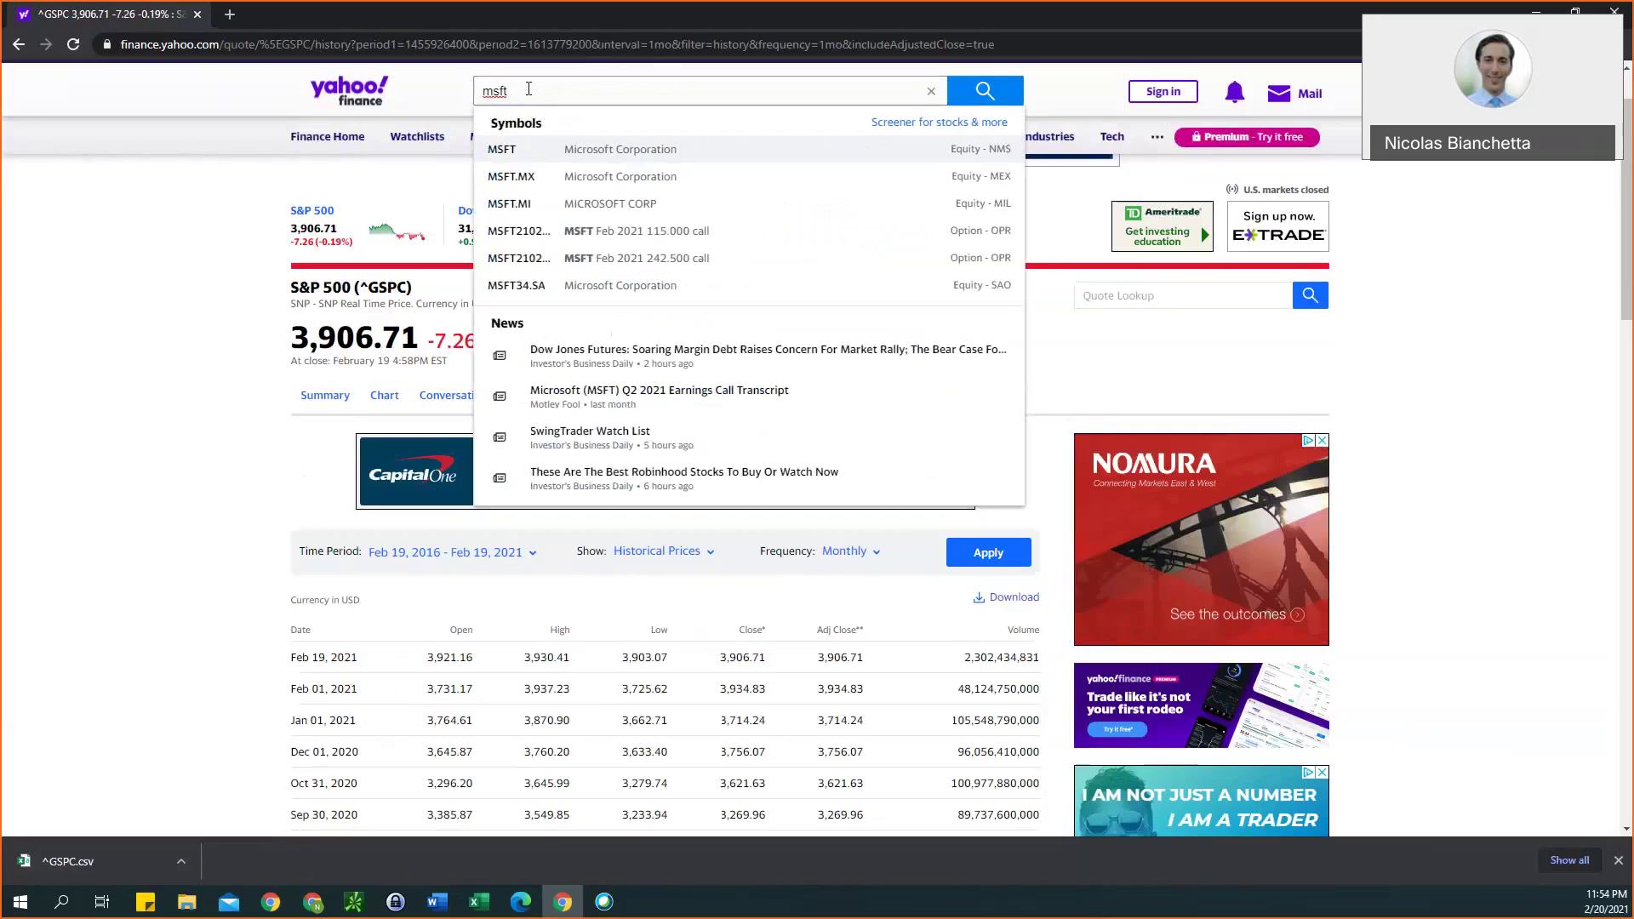
click(542, 163)
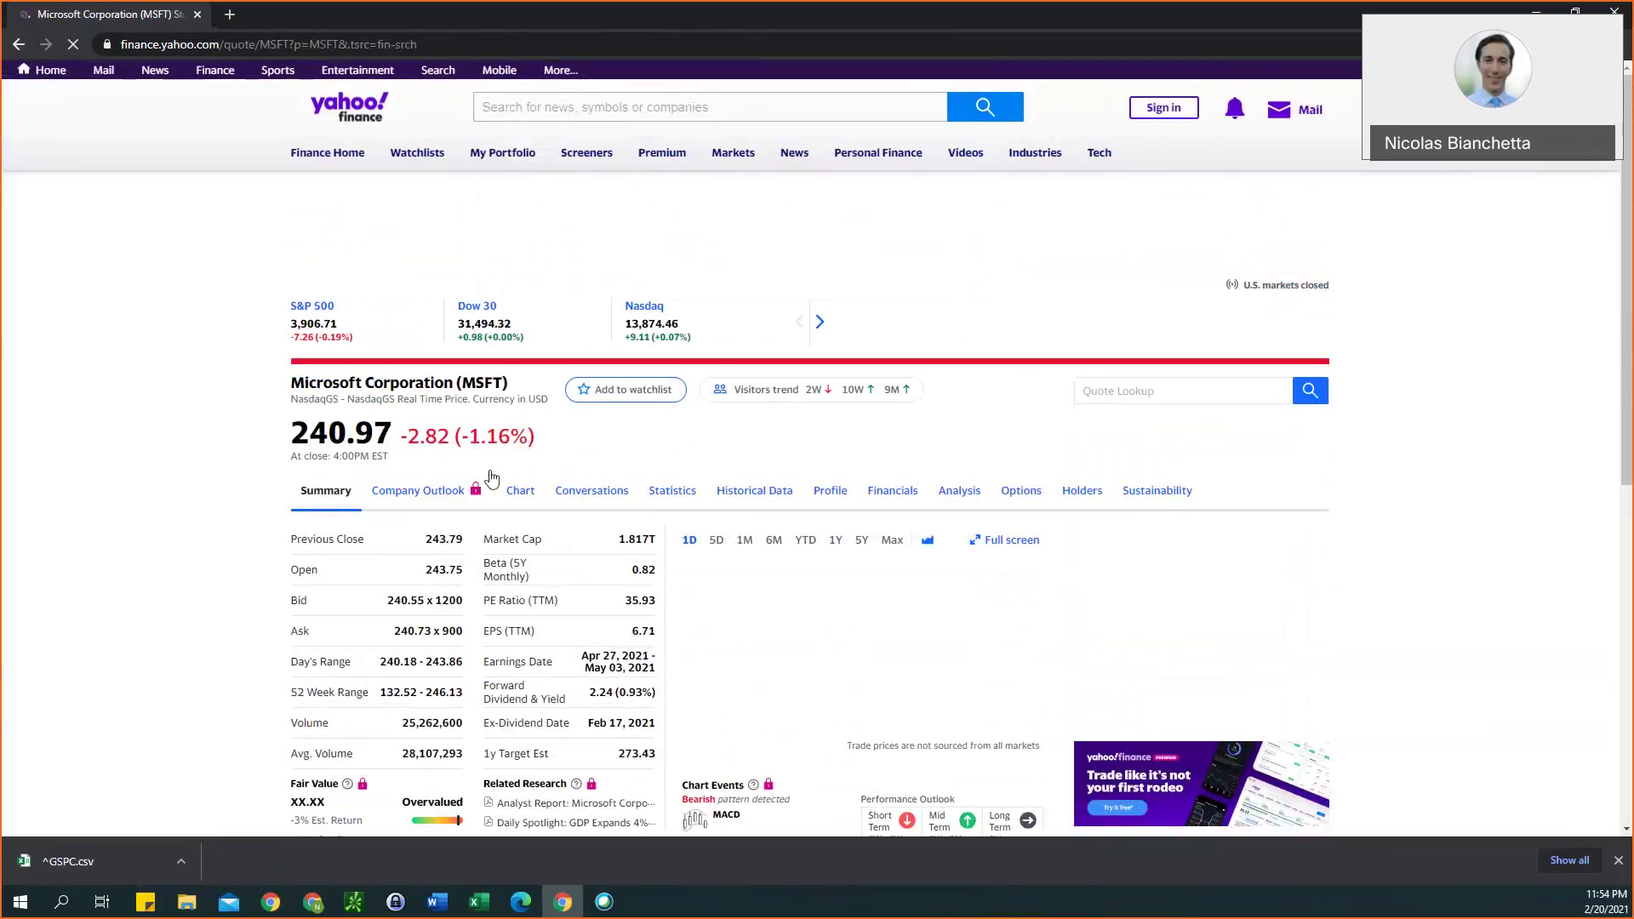
Open MSFT Historical Data with a 5Y time period and Monthly frequency.
click(781, 508)
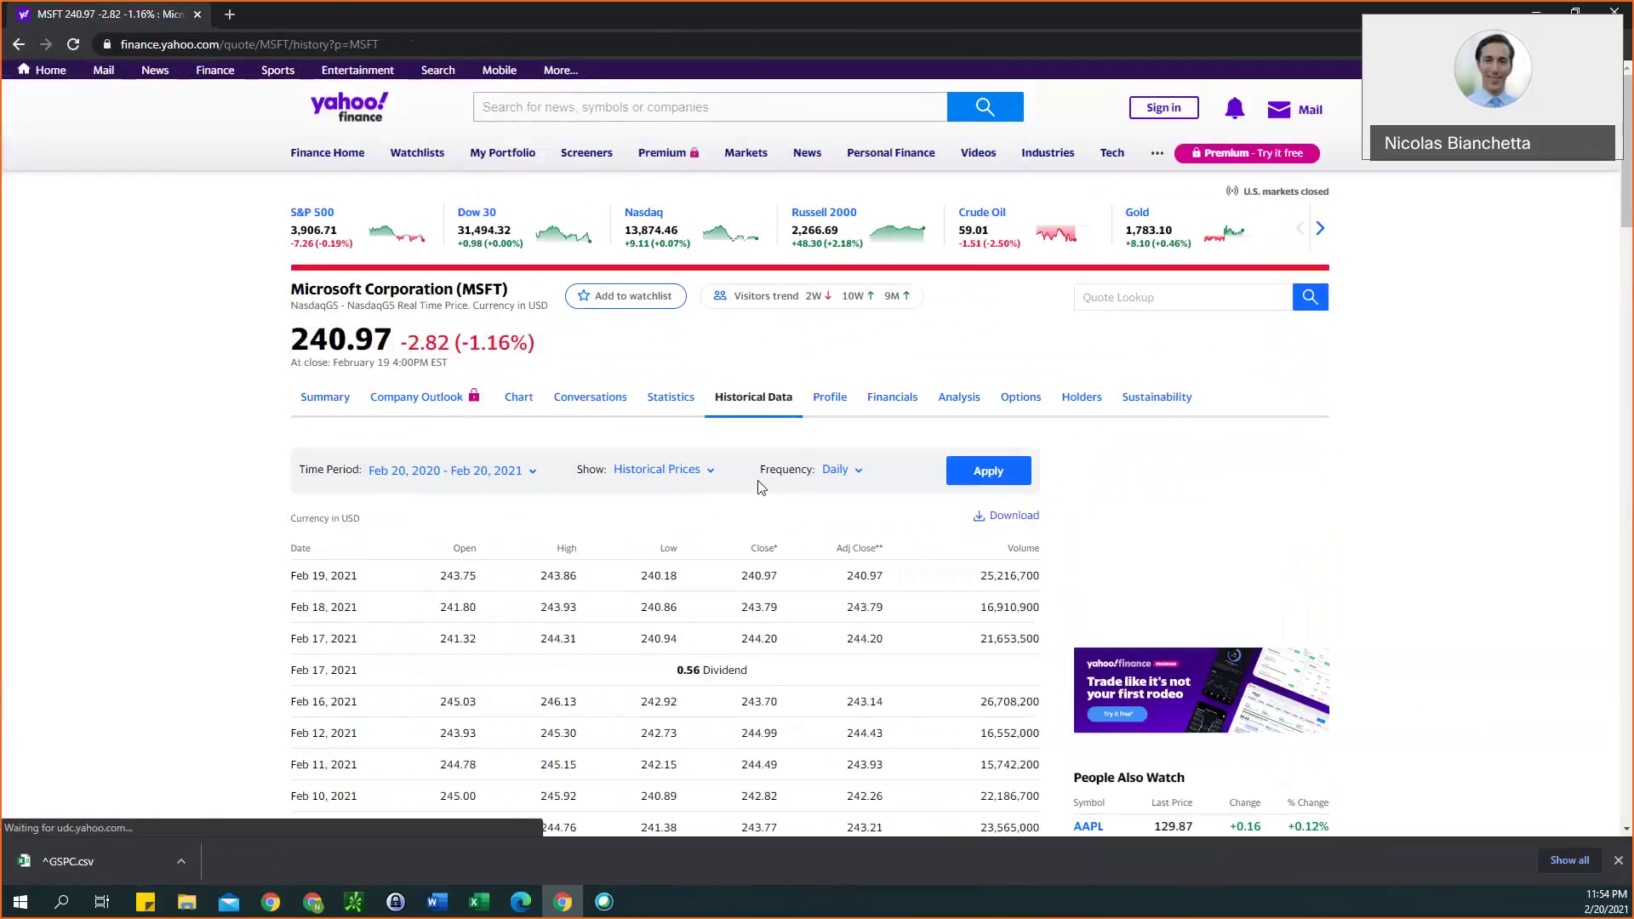
click(449, 471)
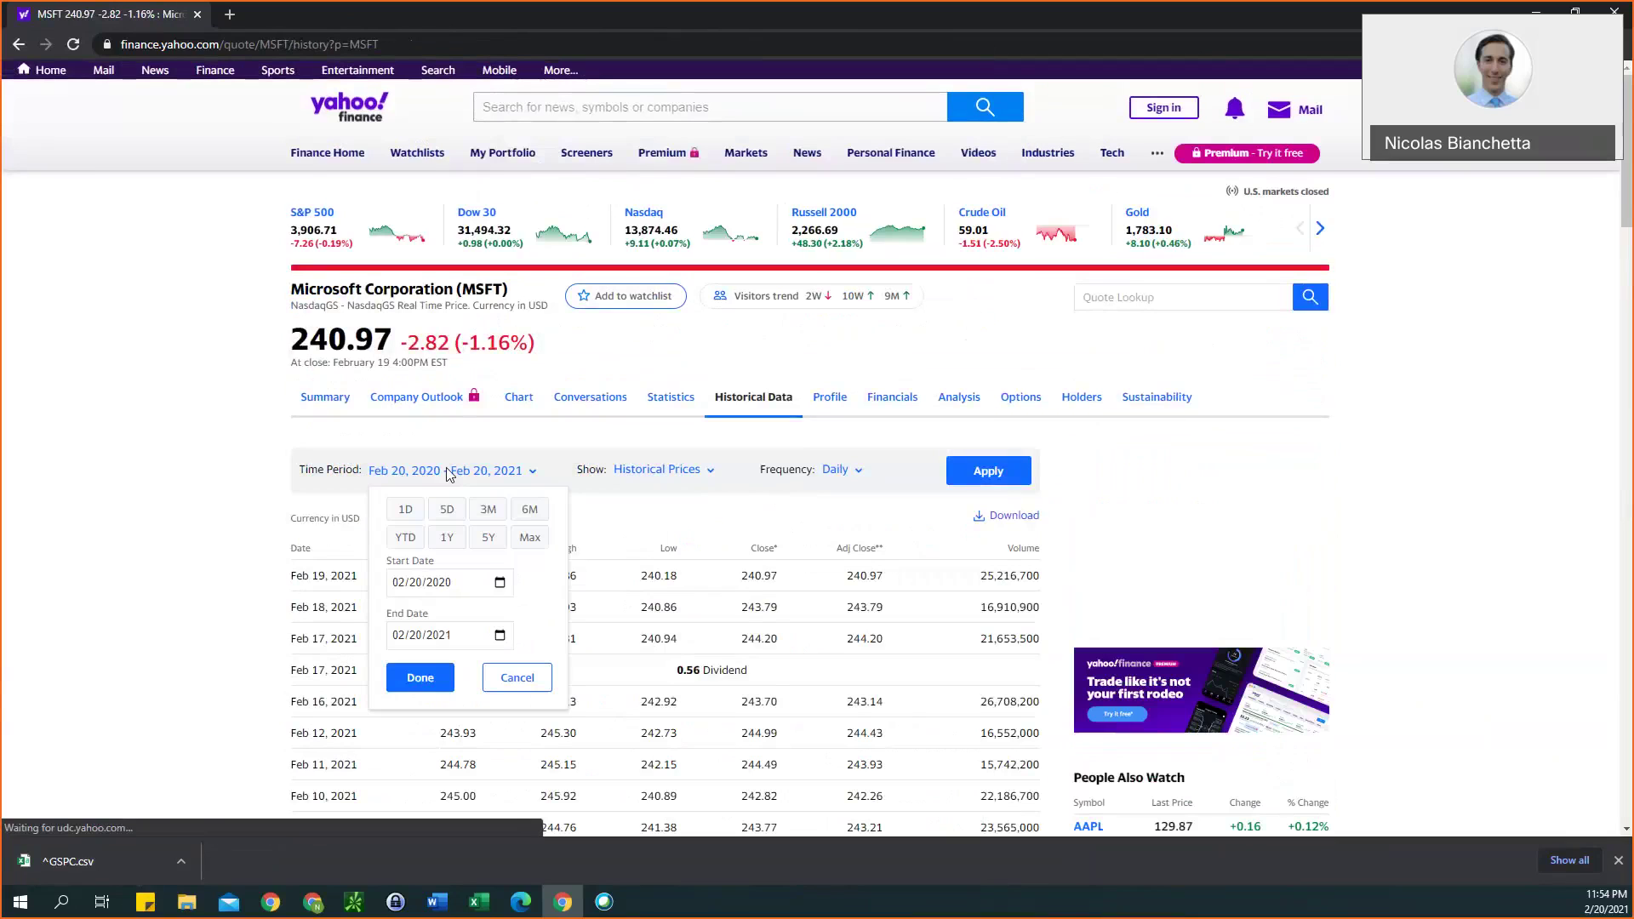
click(487, 537)
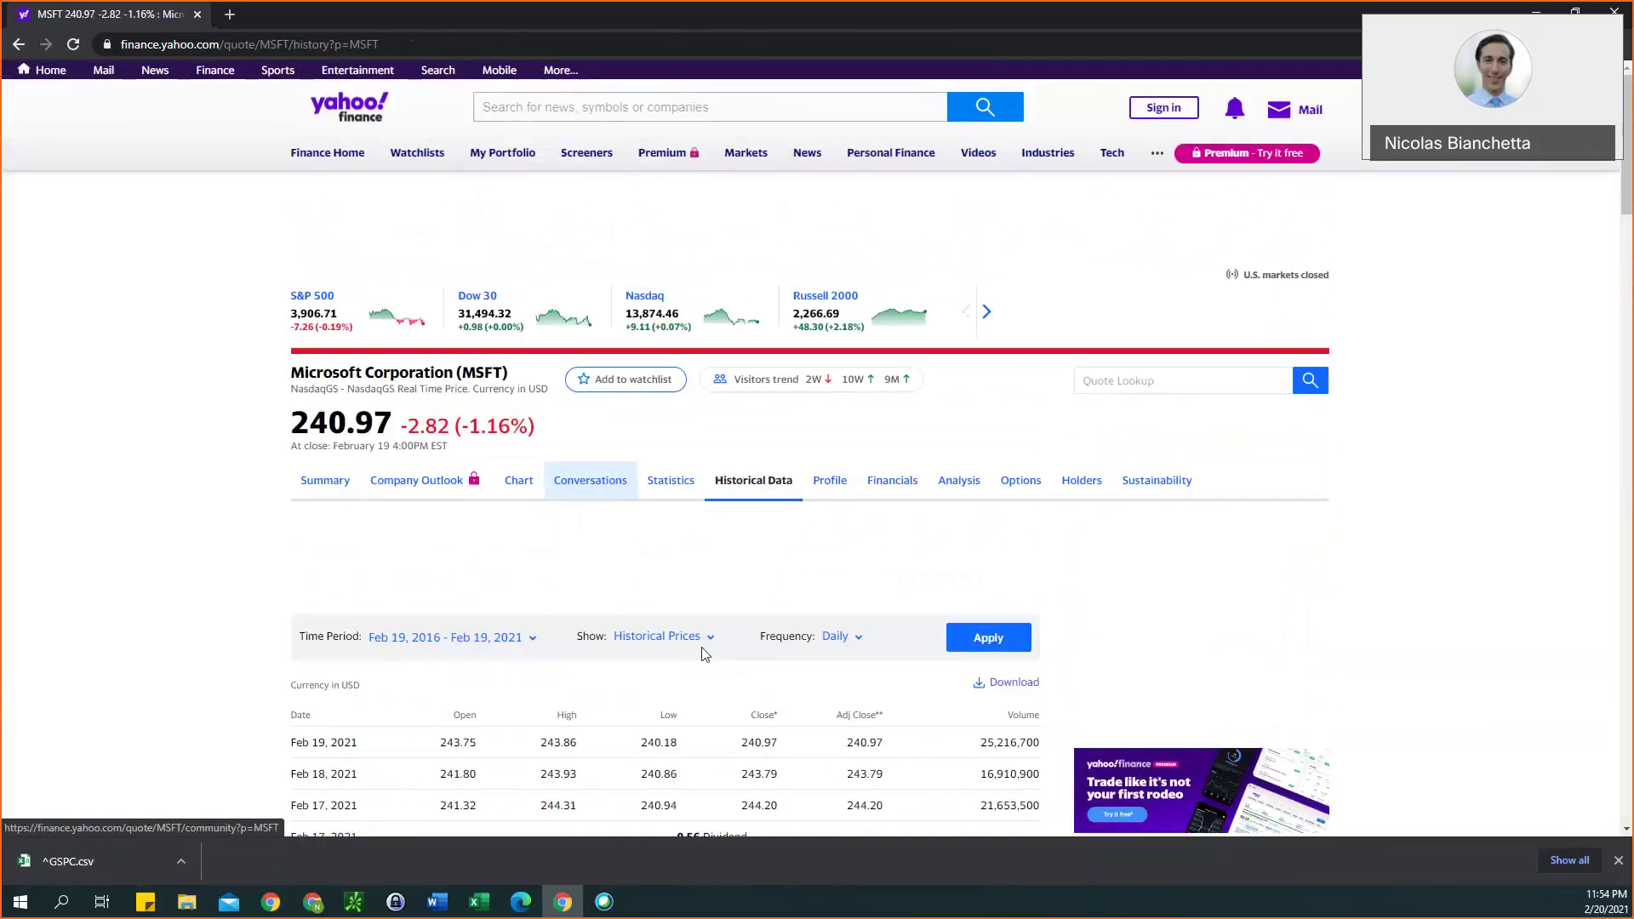
scroll(691, 654, down, 1)
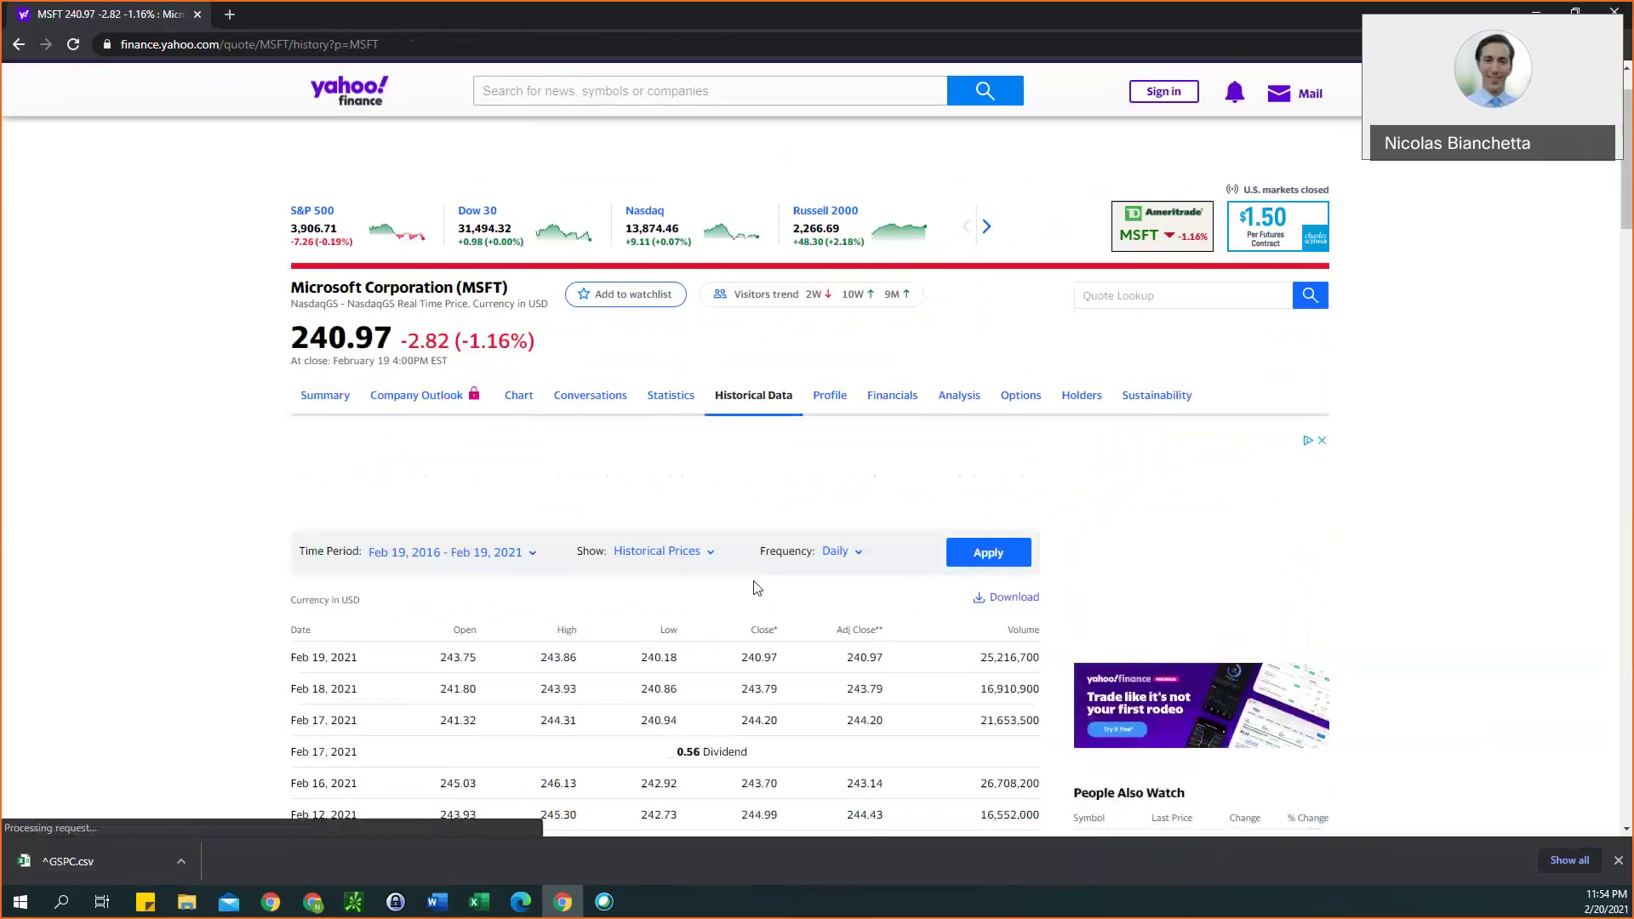
click(859, 554)
click(833, 663)
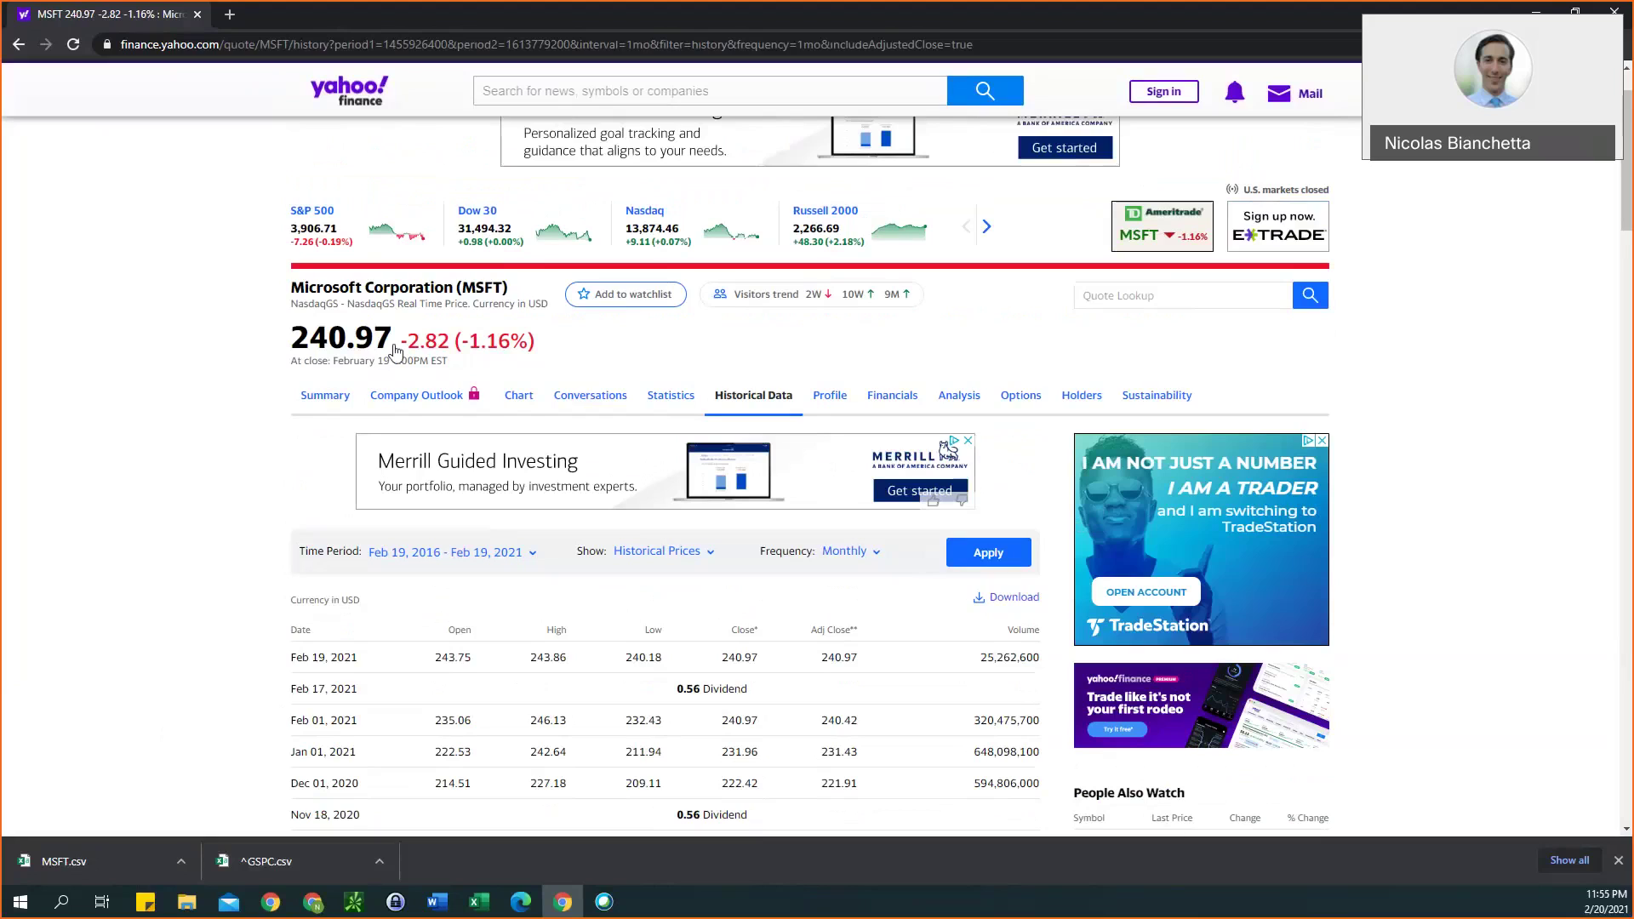
Go to fred.stlouisfed.org and enter '1 year' in the Search FRED box.
click(358, 43)
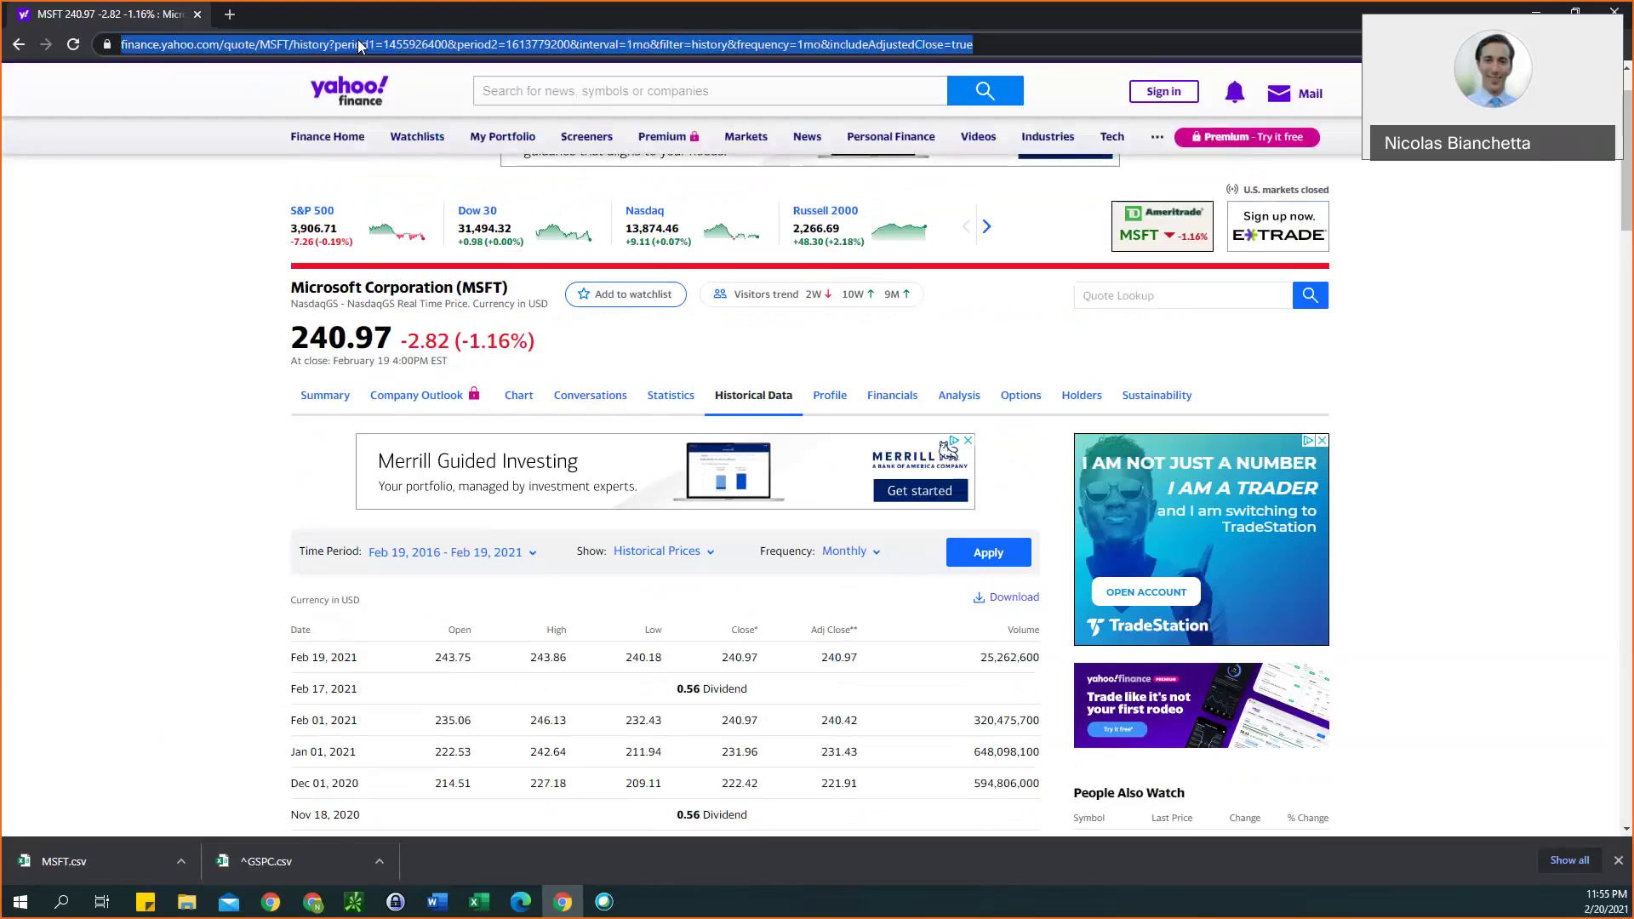
text(fred.s)
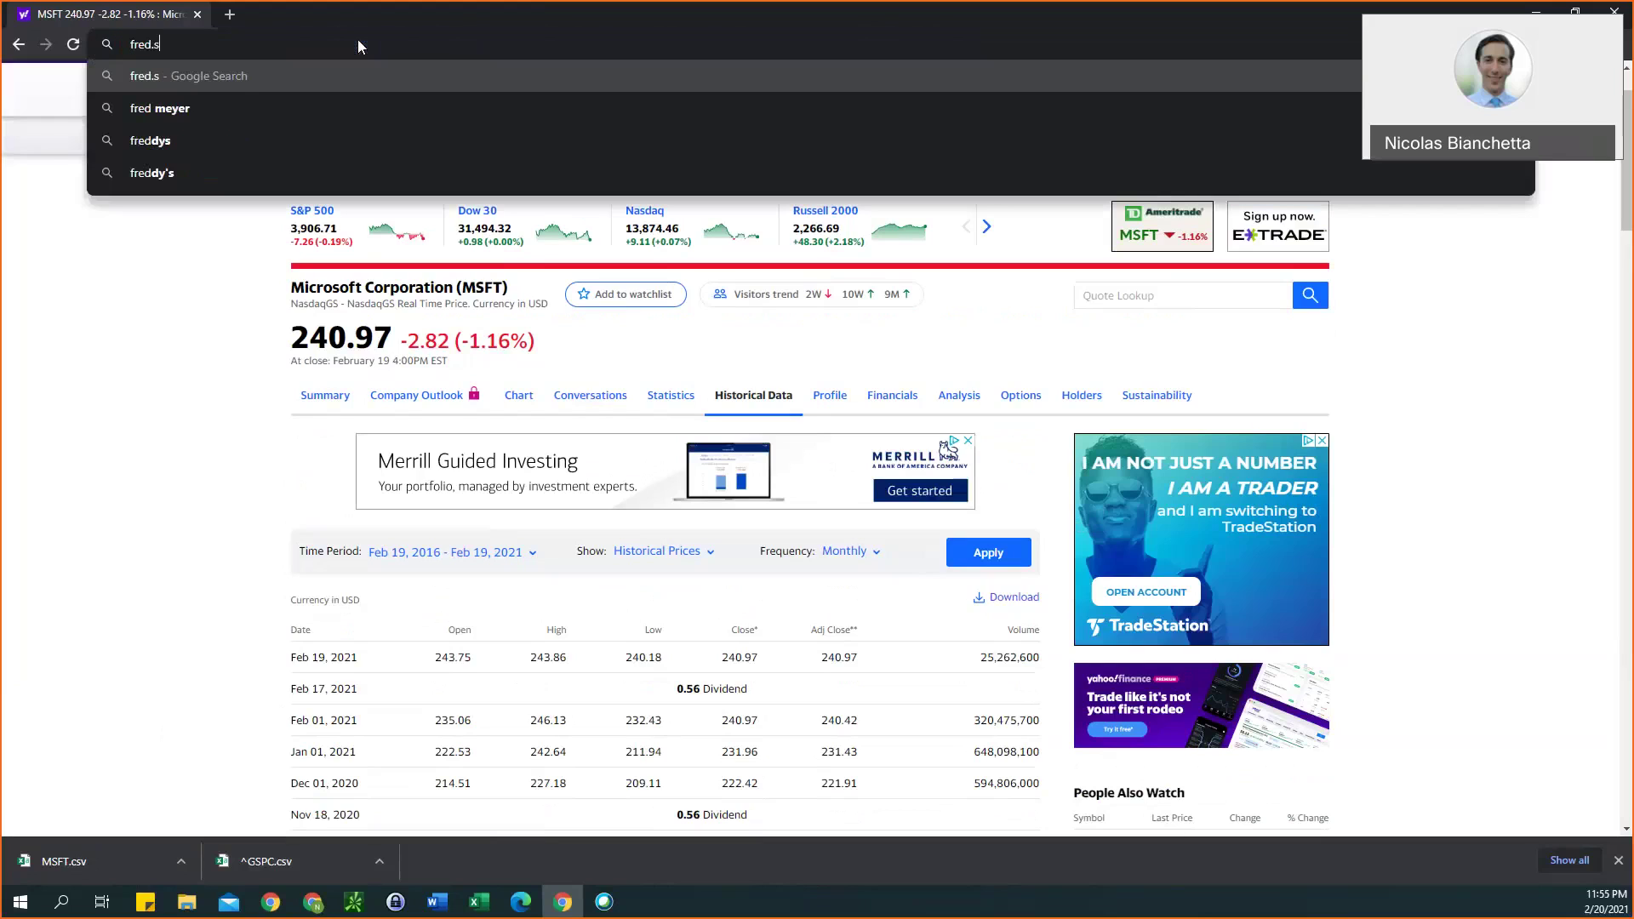
text(t)
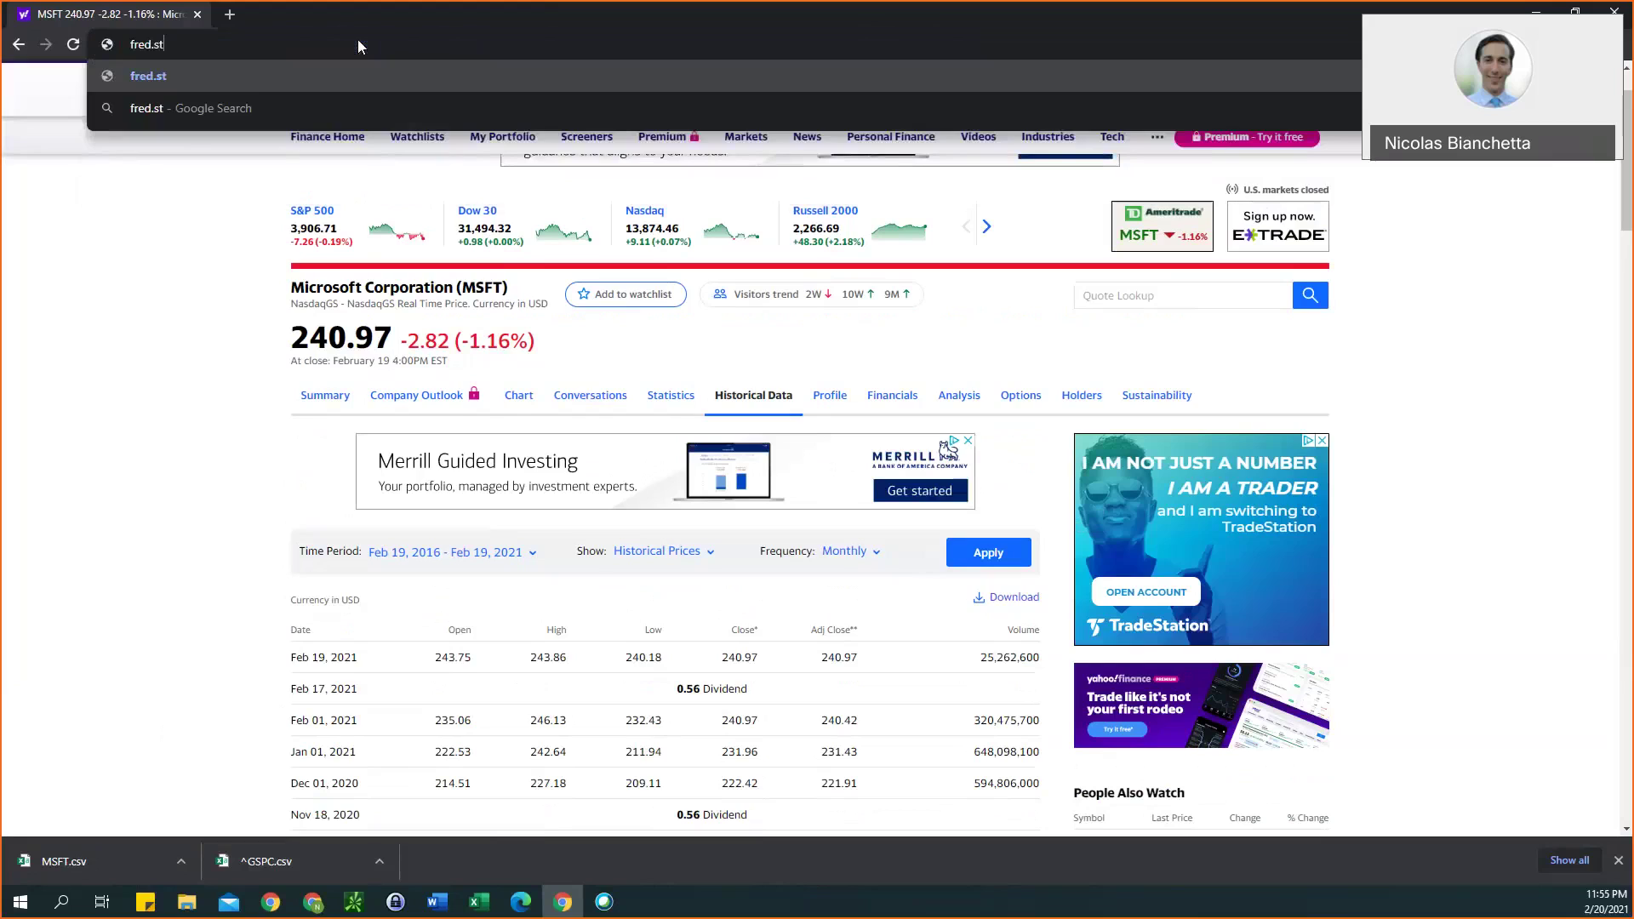
text(lou)
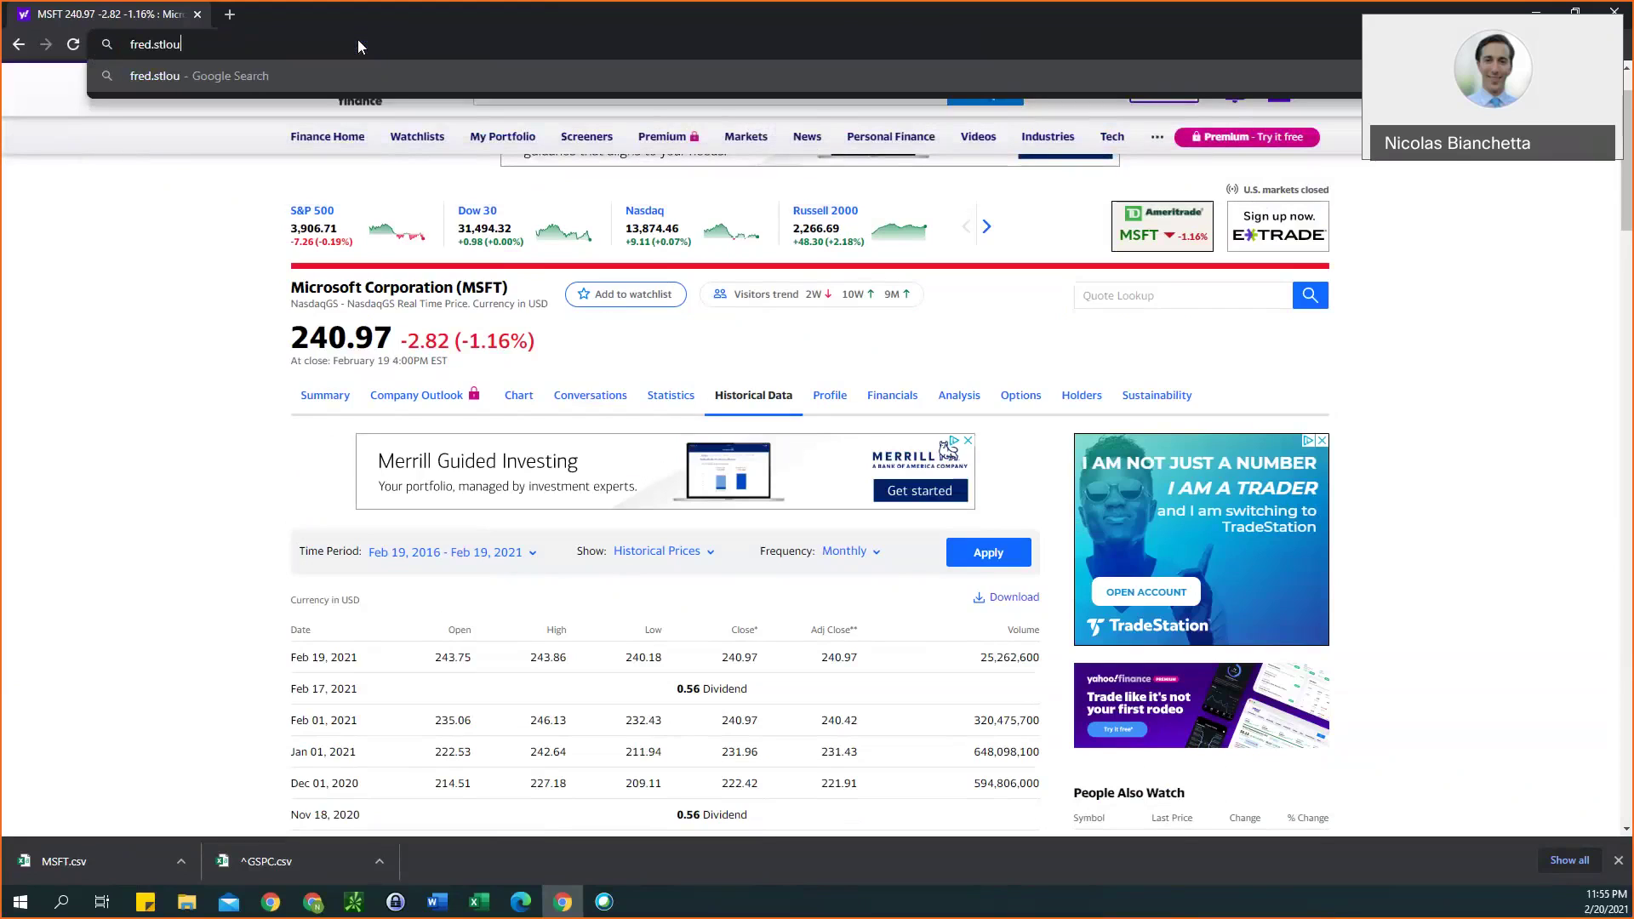
text(isfed.org)
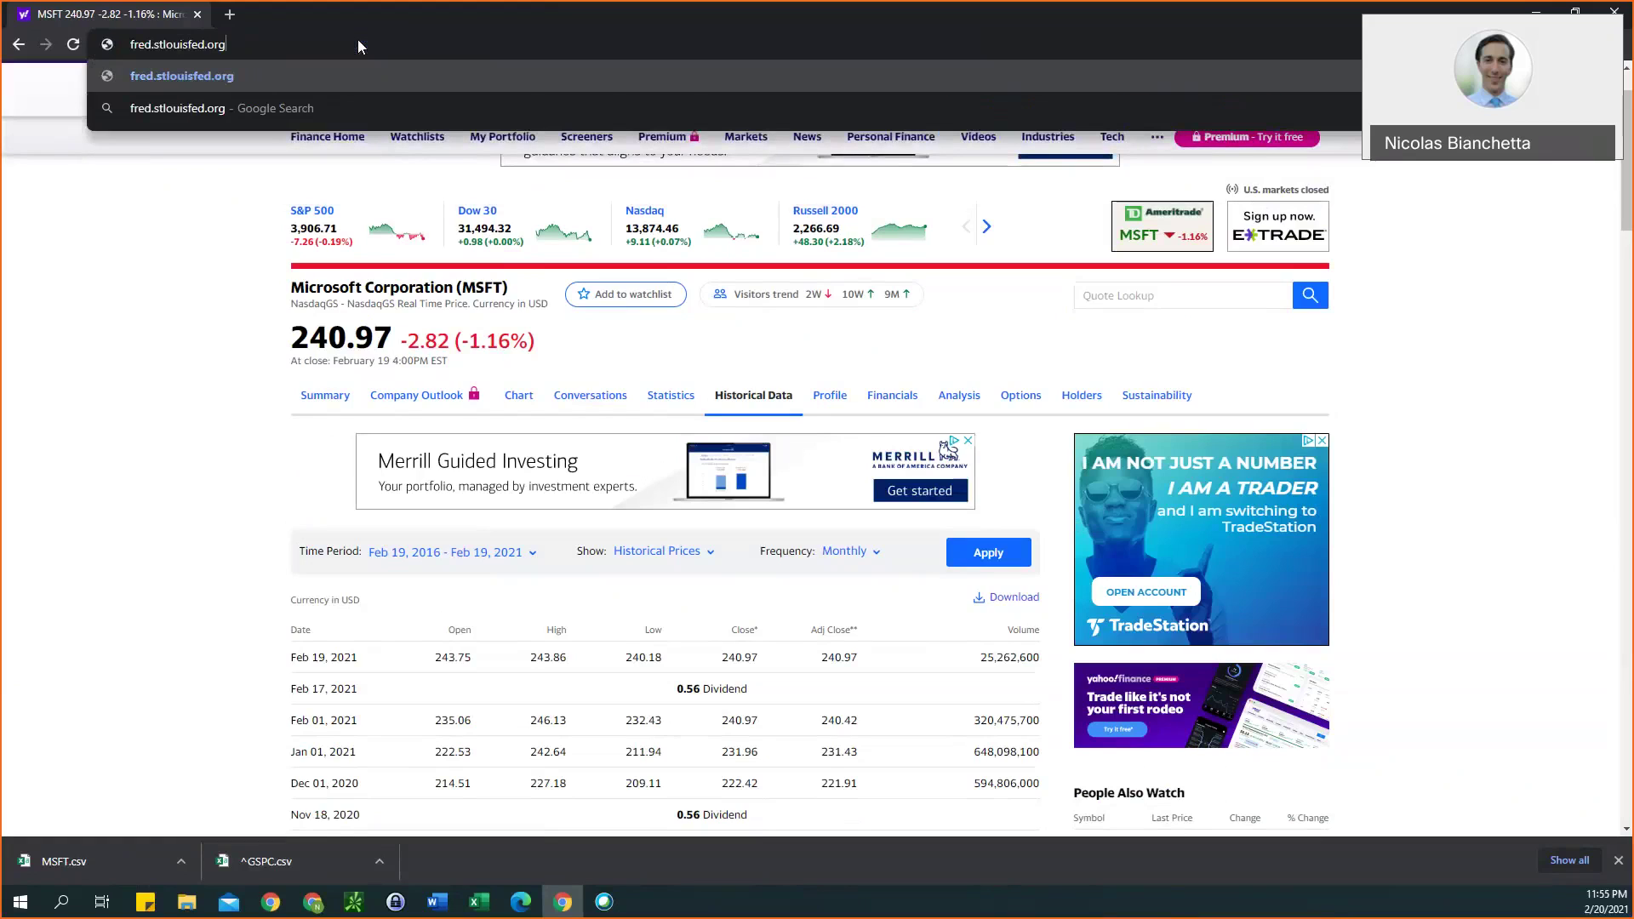
key(Return)
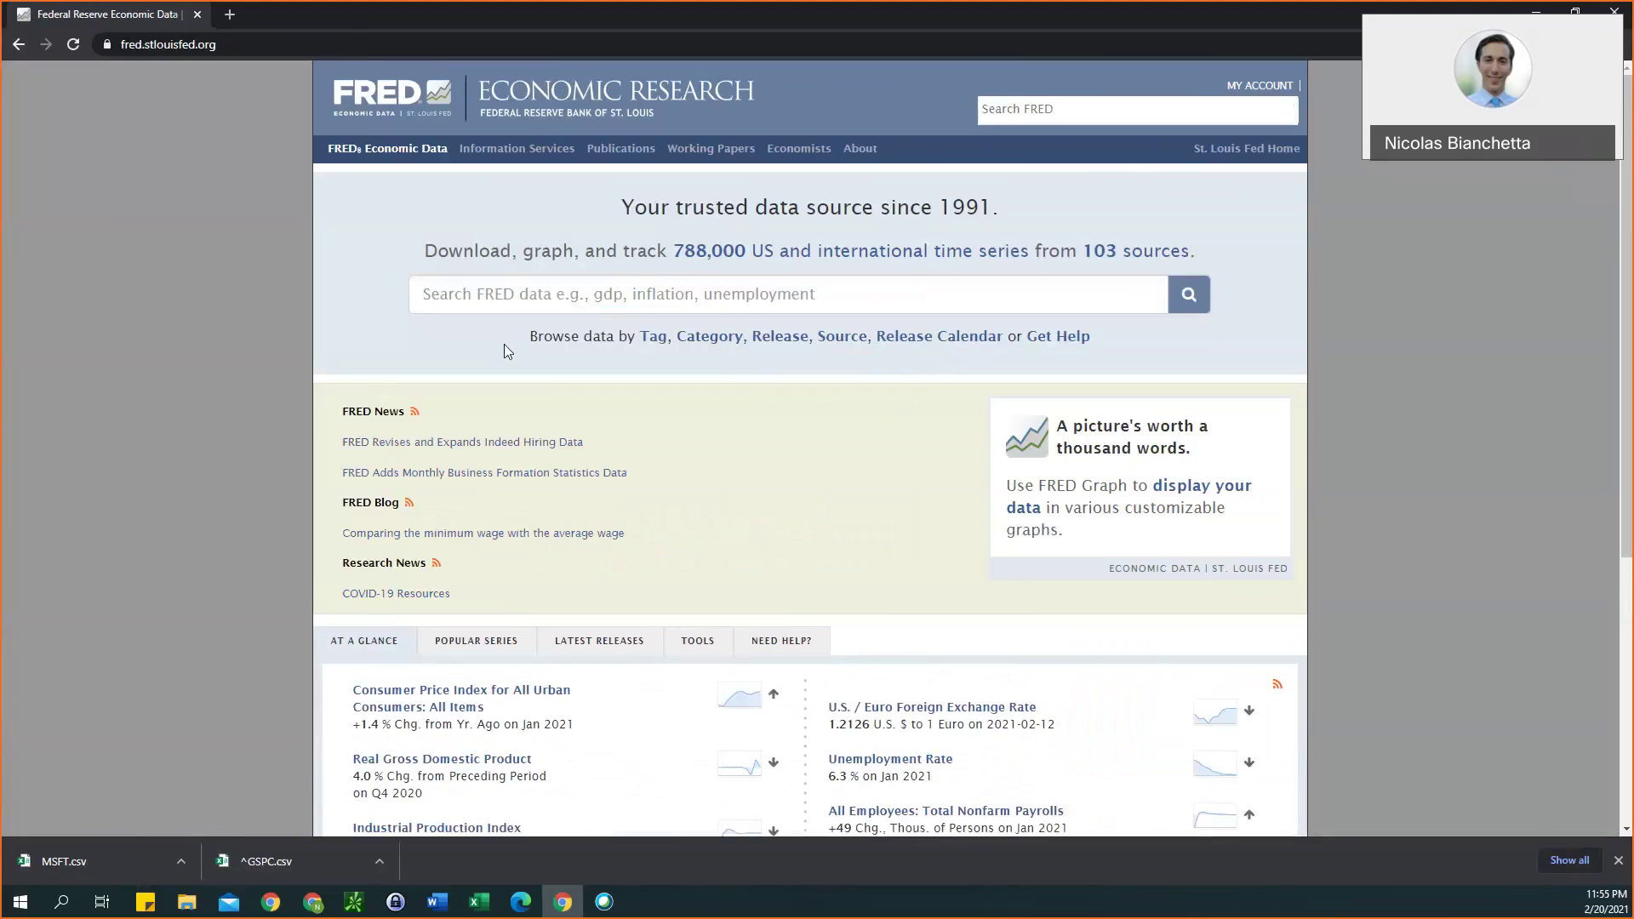
click(1044, 116)
text(1 year)
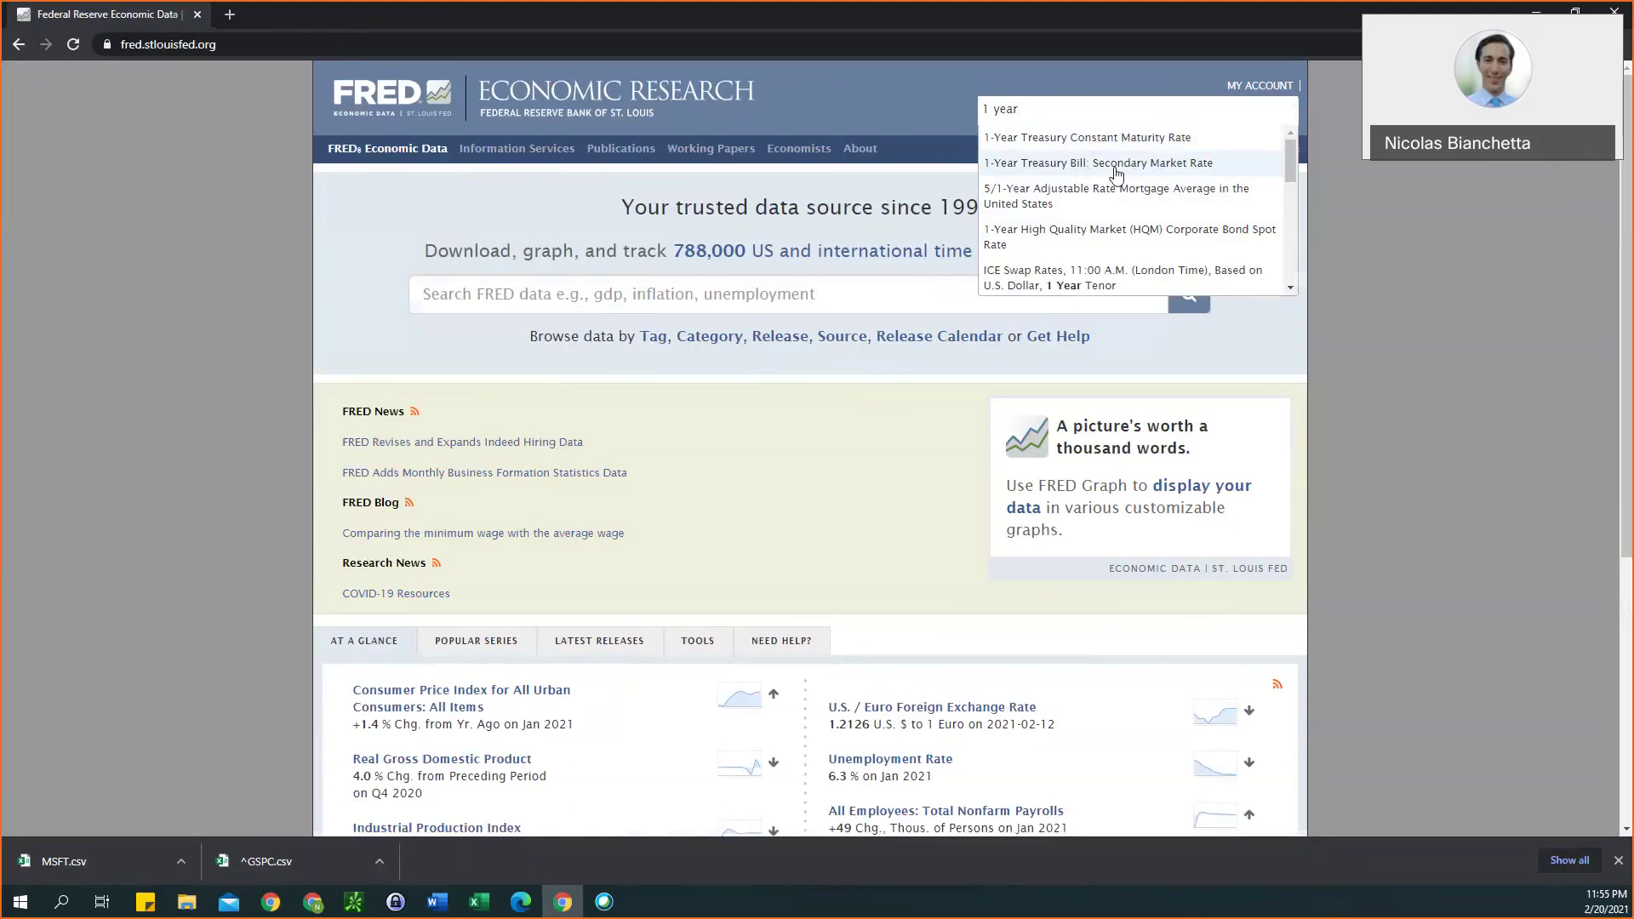
Choose the 1-Year Treasury Bill: Secondary Market Rate (DTB1YR) suggestion.
click(1118, 174)
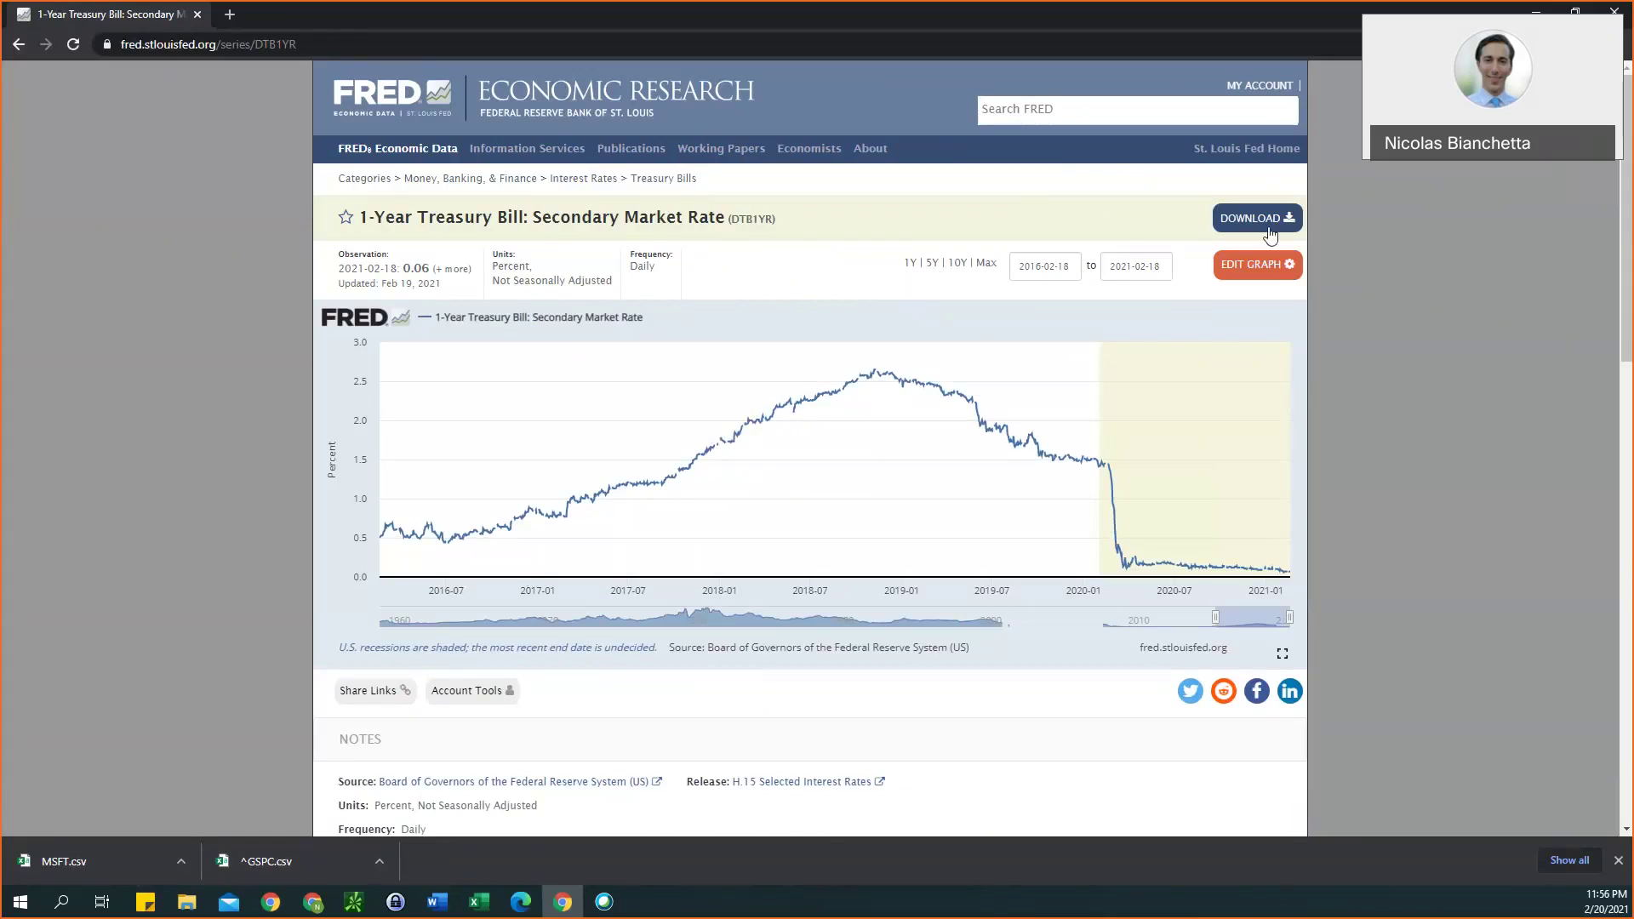
Download the DTB1YR series as CSV (data).
click(1268, 225)
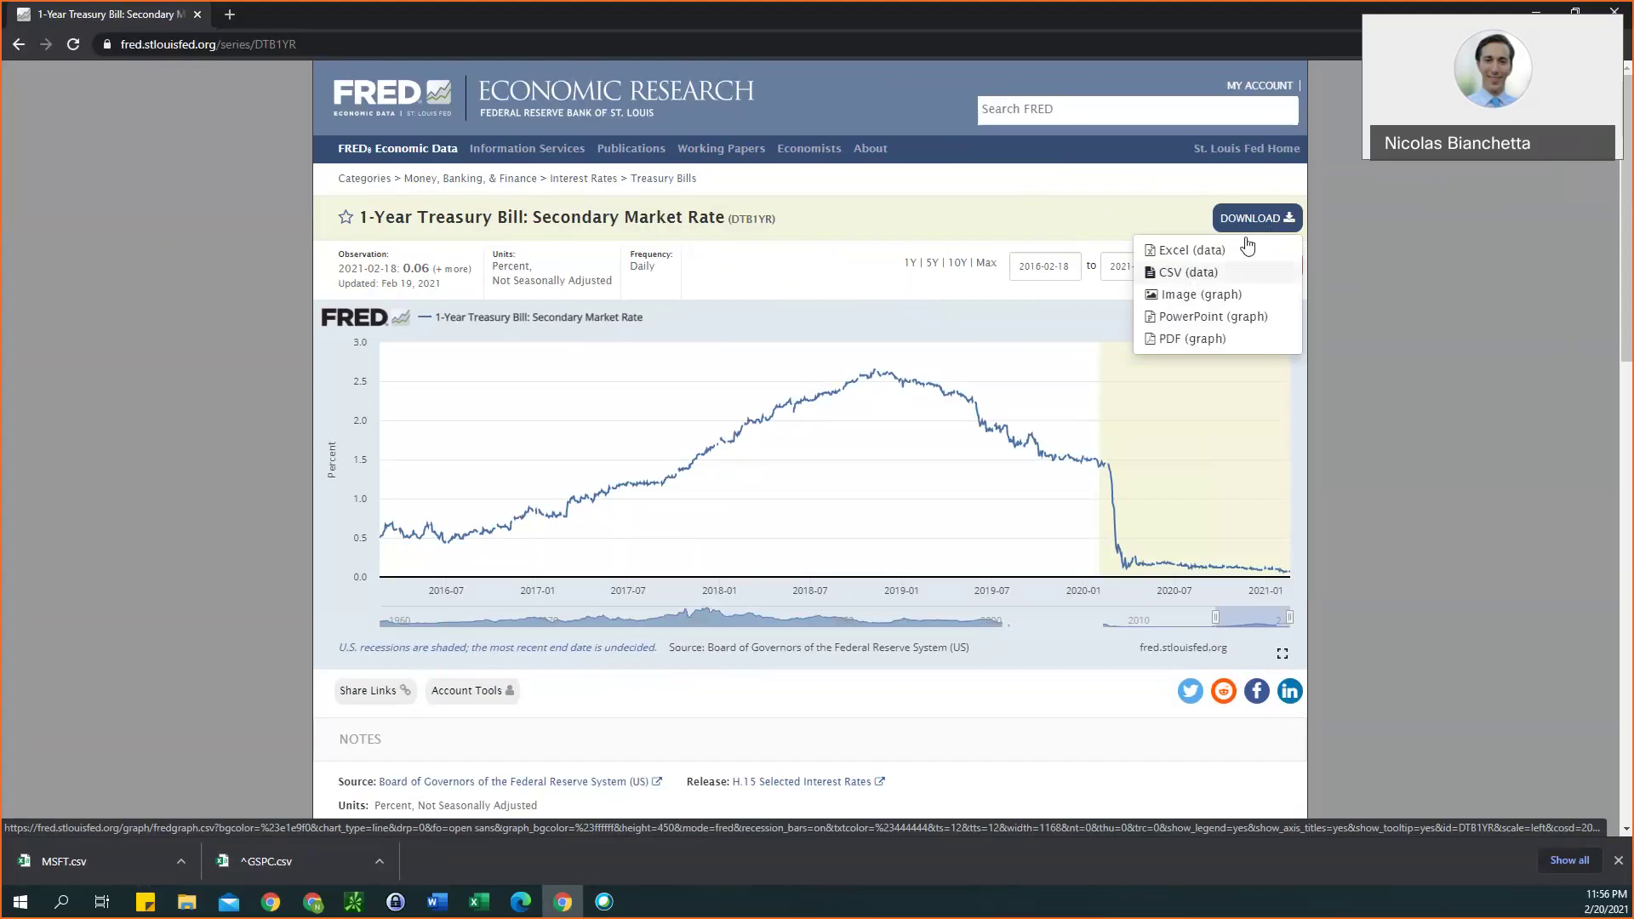
click(1190, 273)
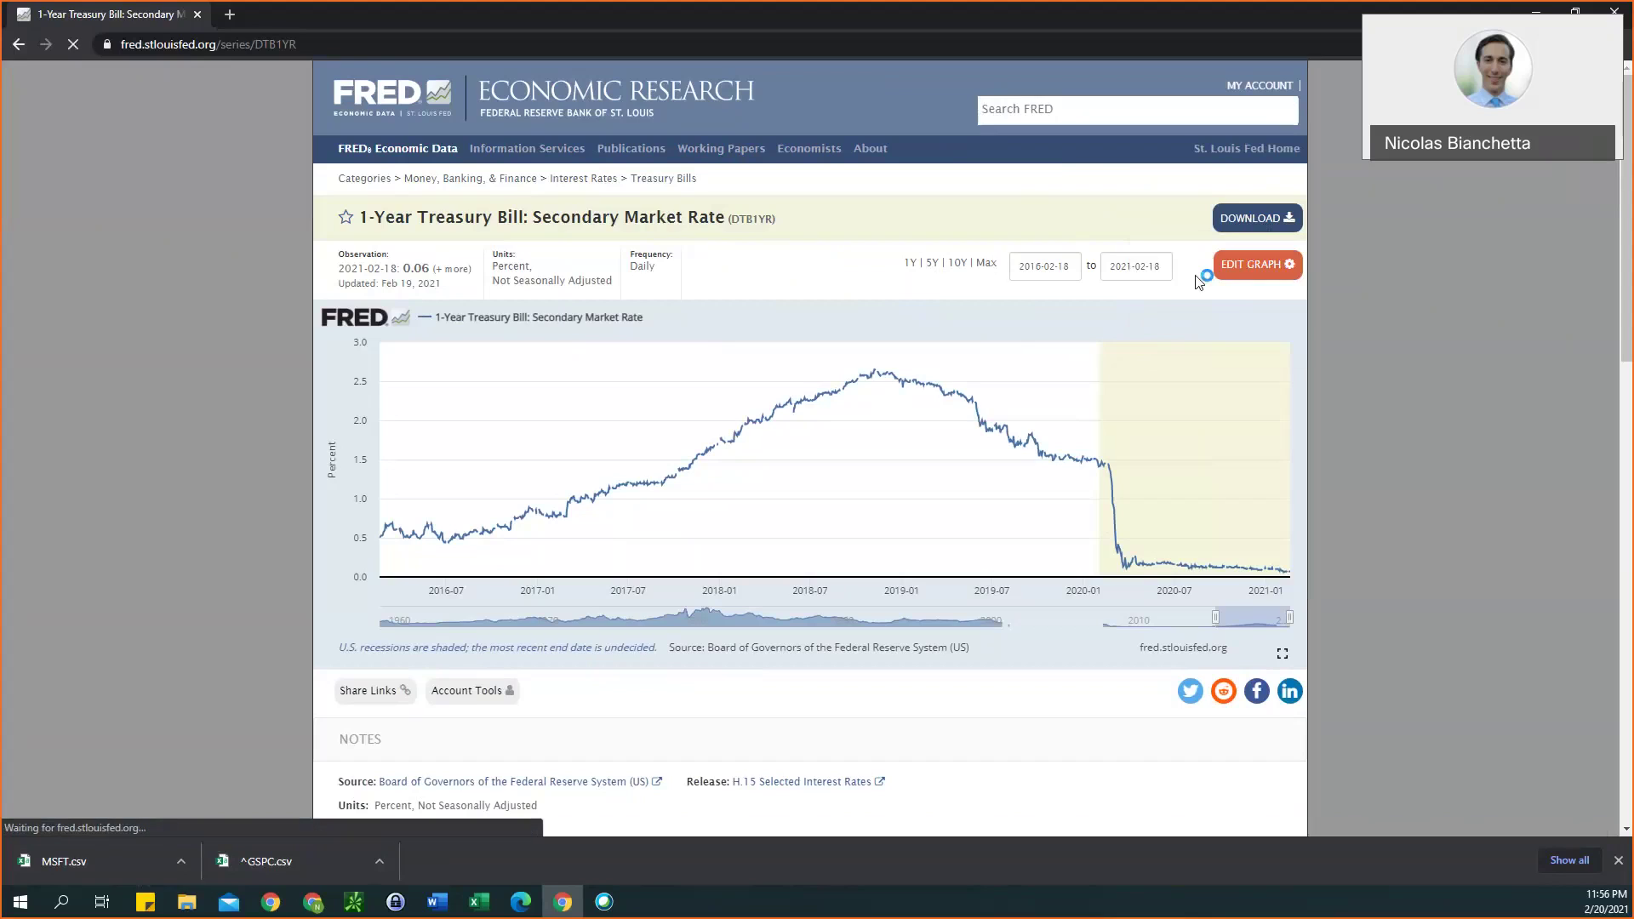